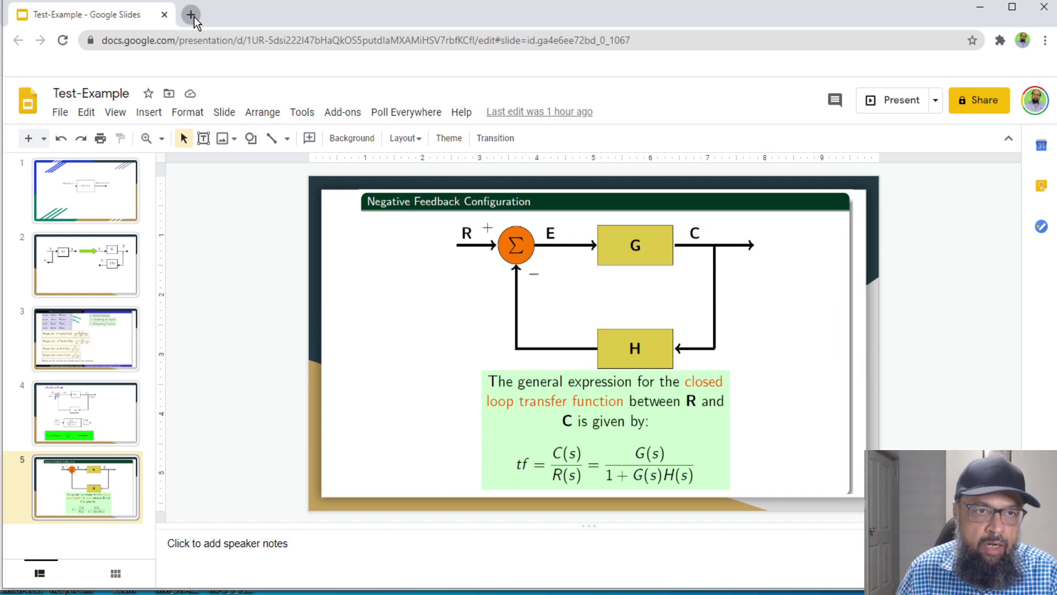
Step: Open a new browser tab alongside the Test-Example Google Slides deck
click(191, 15)
Step: Search Google for 'loom video recorder' and open loom.com from the results
click(440, 308)
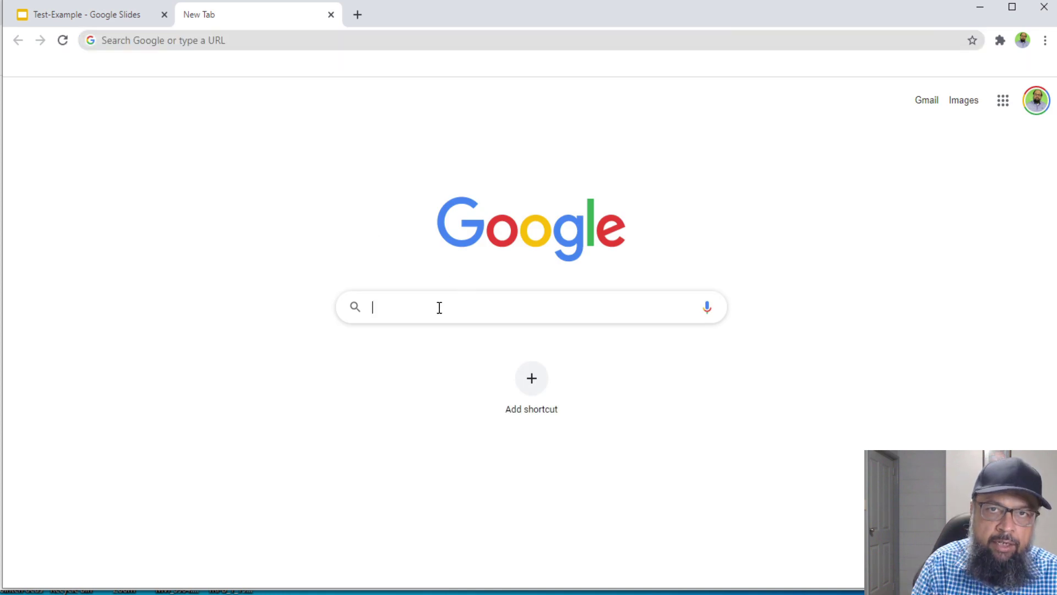
text(loom)
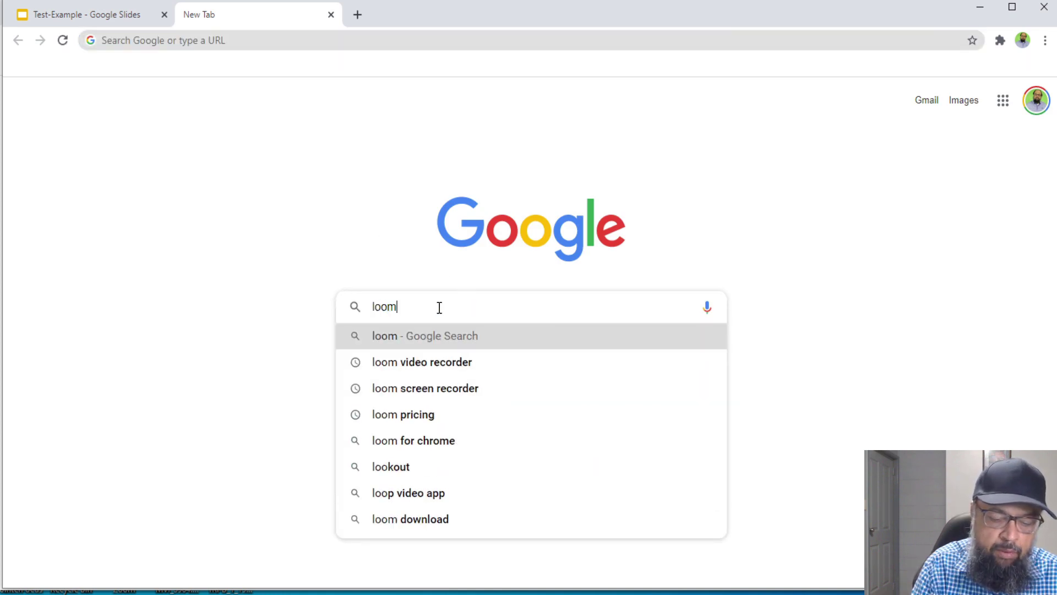
text( video recorder)
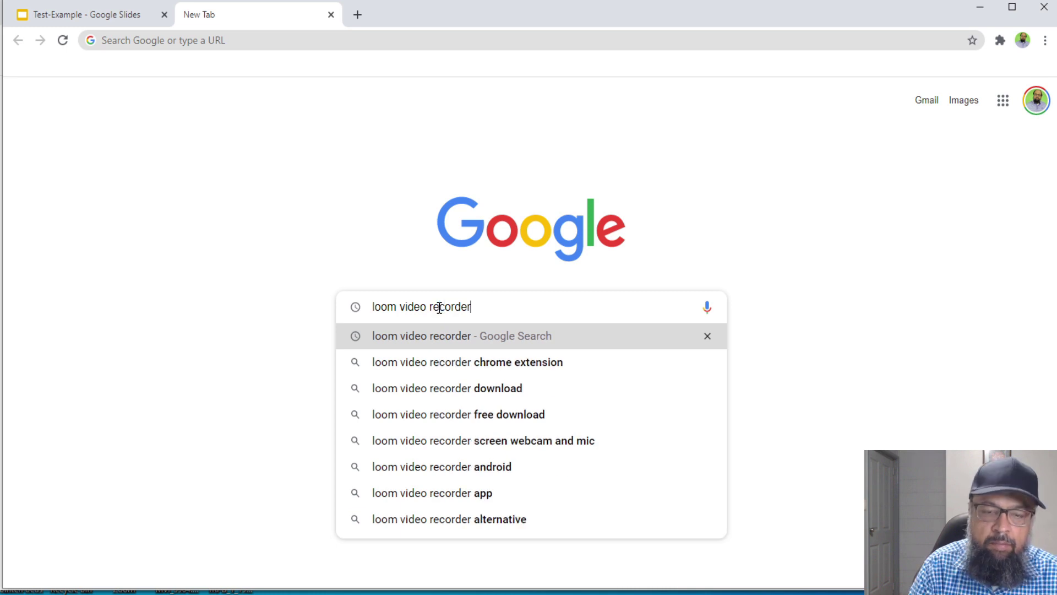
key(Return)
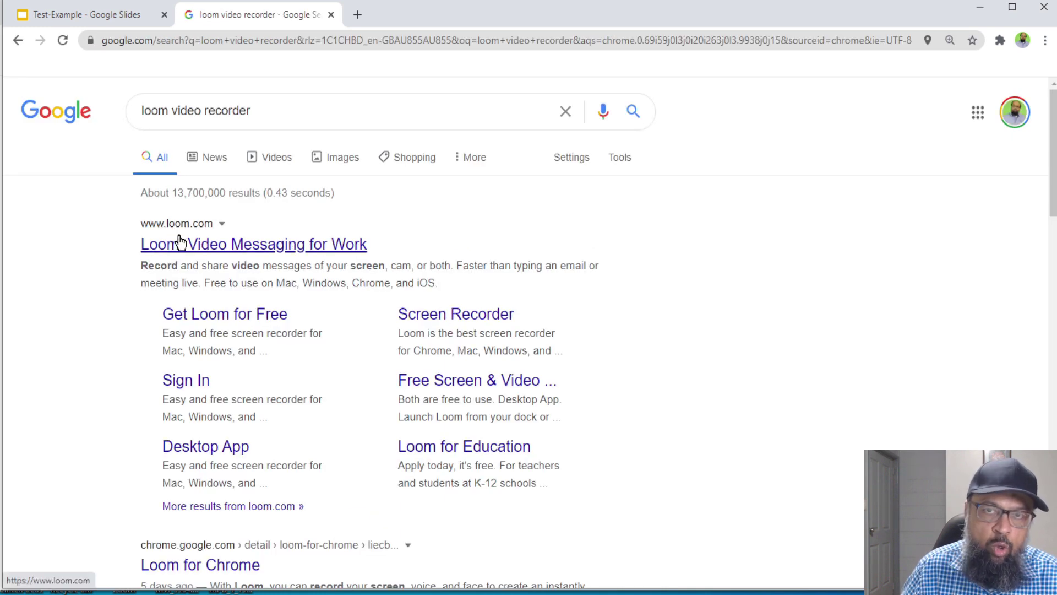
click(277, 253)
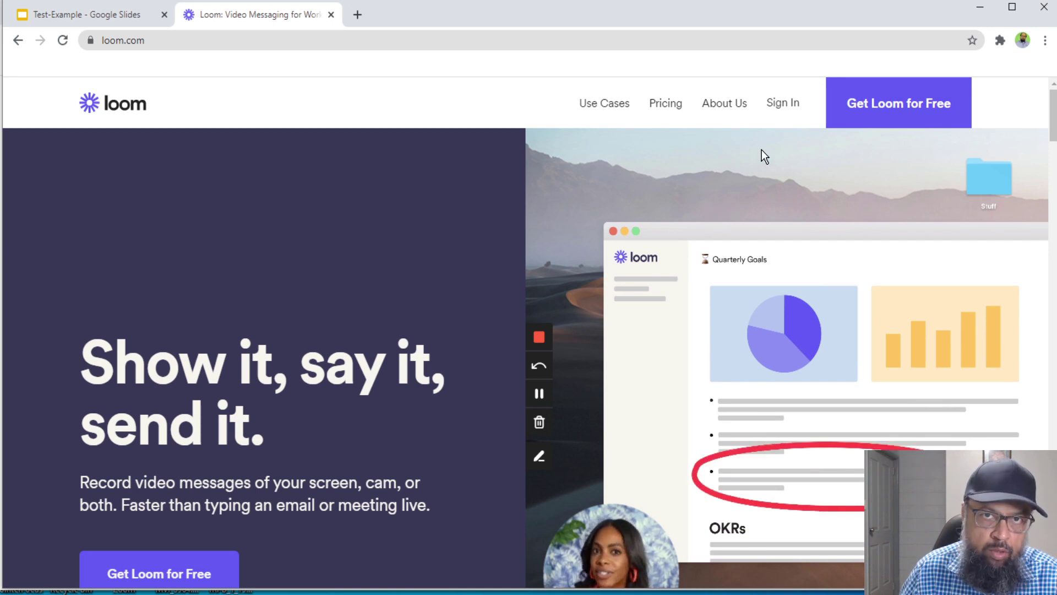
Step: Sign up for a free Loom account, then close the recorder-install prompt in the Personal Library
click(890, 107)
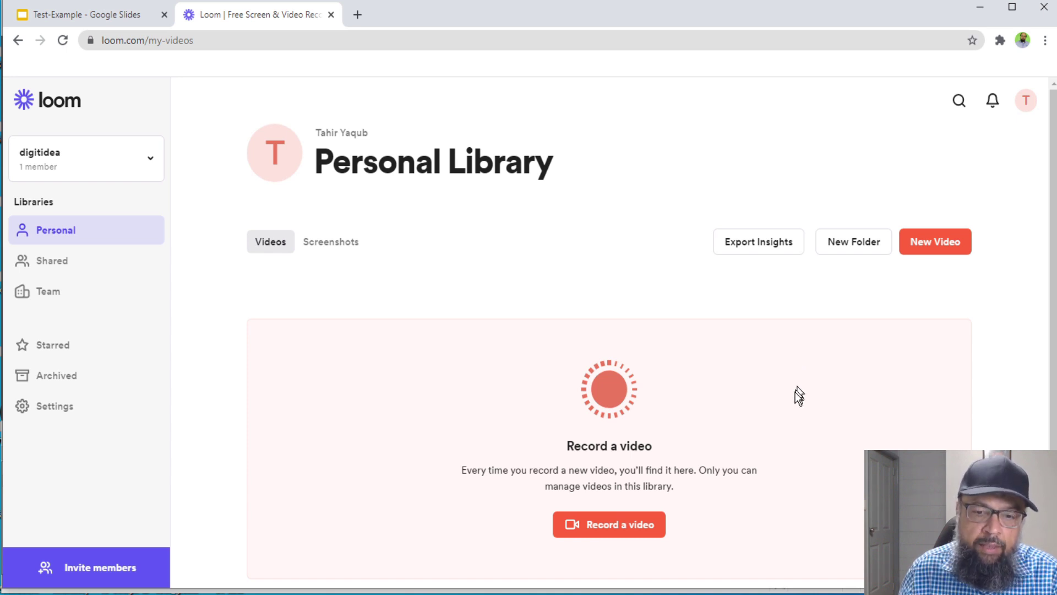
click(620, 527)
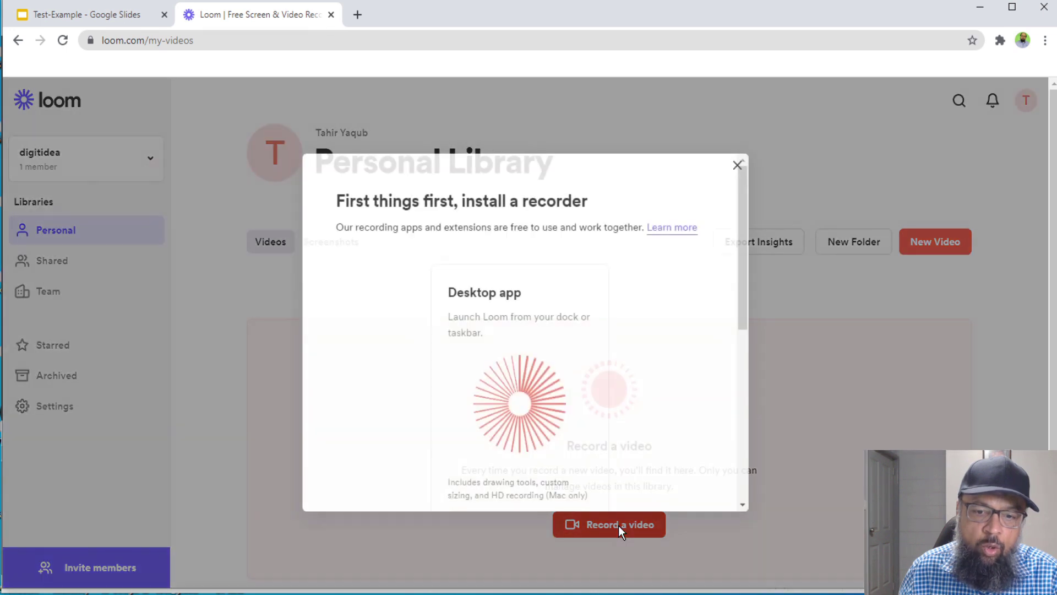
scroll(742, 262, down, 3)
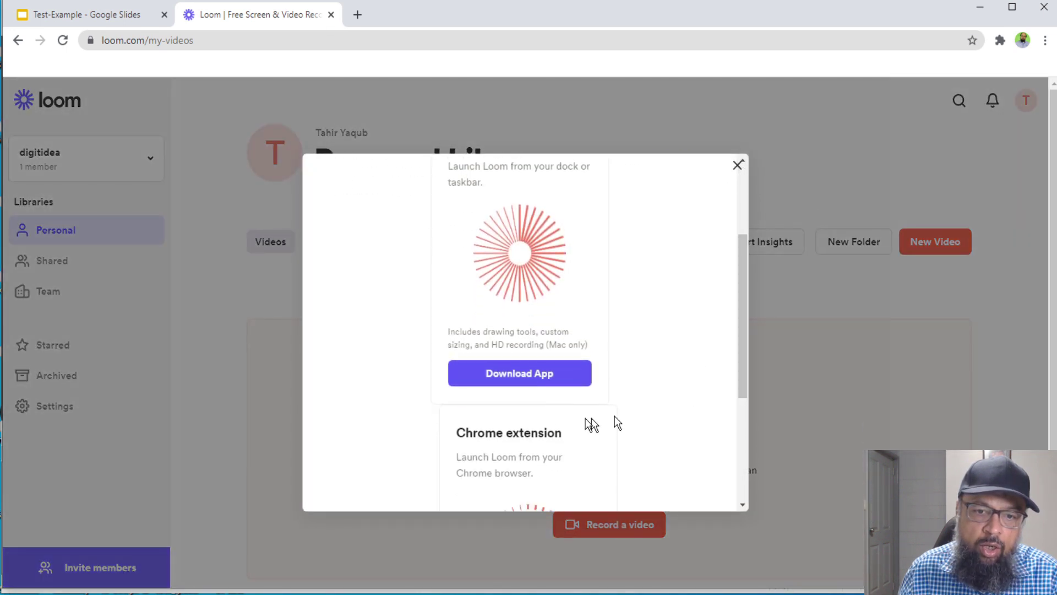
click(538, 390)
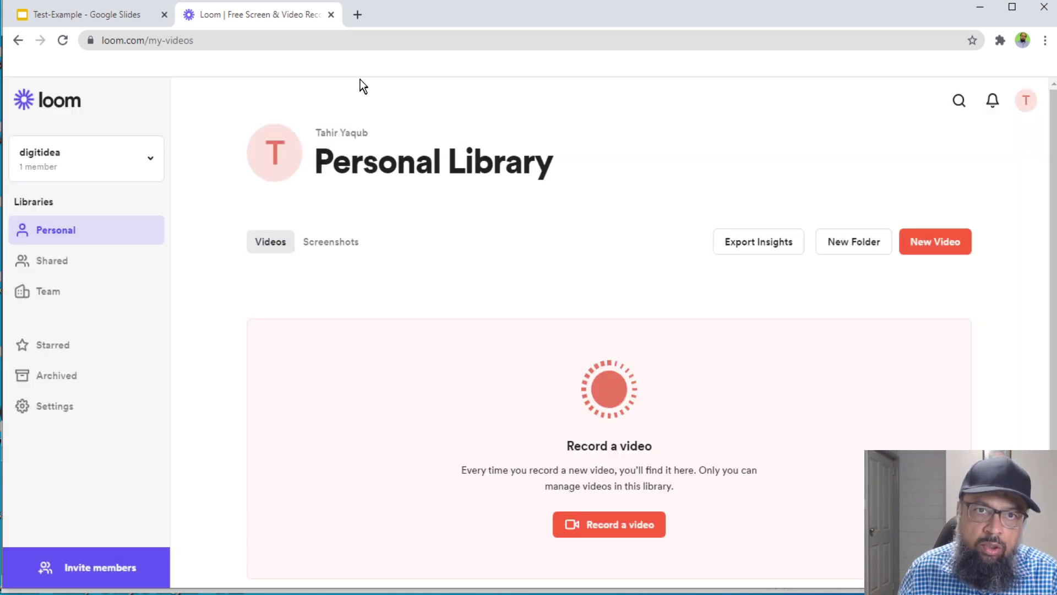
Step: Search 'loom chrome extens' in a new tab and add Loom for Chrome from the Web Store
click(357, 15)
text(loom chrome exten)
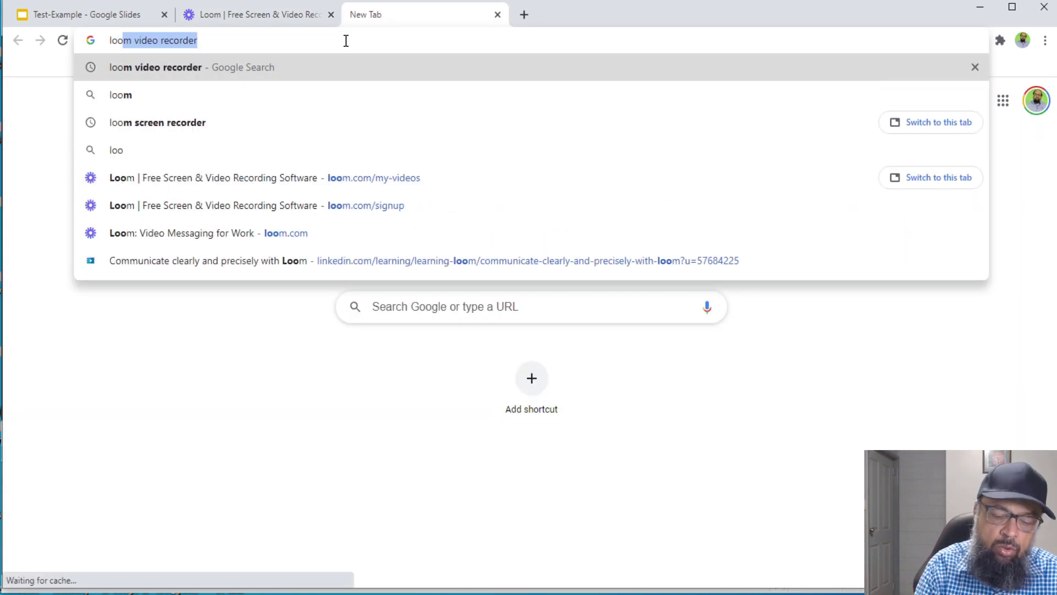
text(sion)
key(Return)
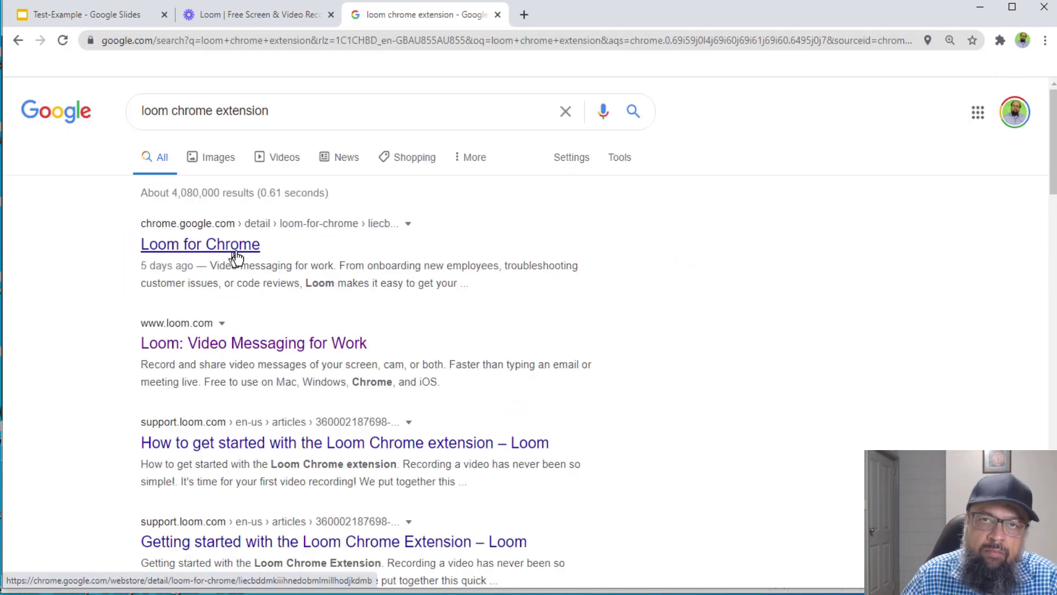
click(237, 254)
click(818, 215)
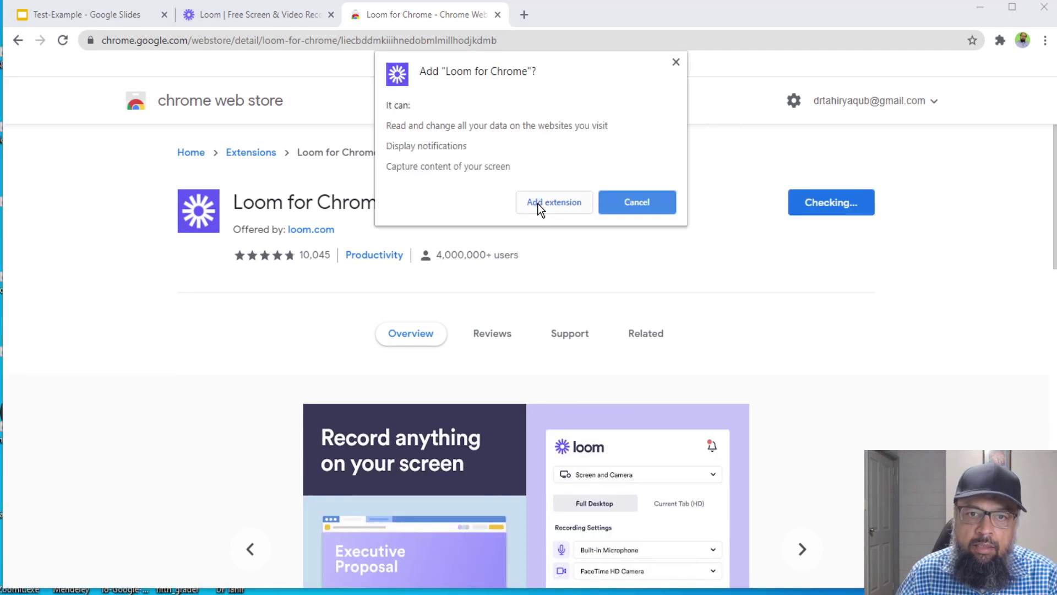
click(538, 203)
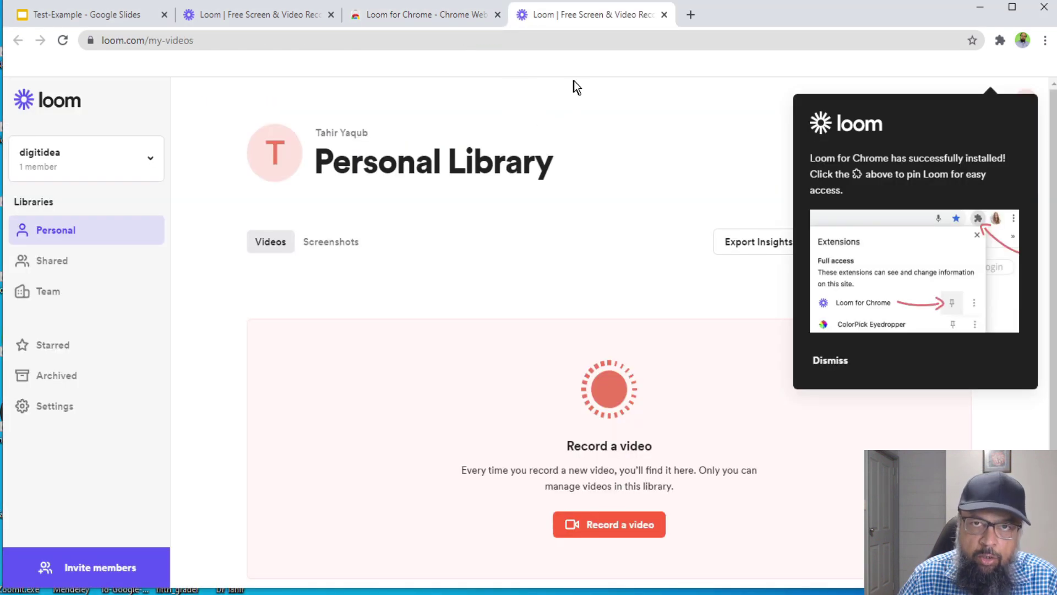
Step: Close the Web Store and duplicate Loom tabs and dismiss the extension-installed notice
click(424, 15)
click(498, 15)
click(306, 22)
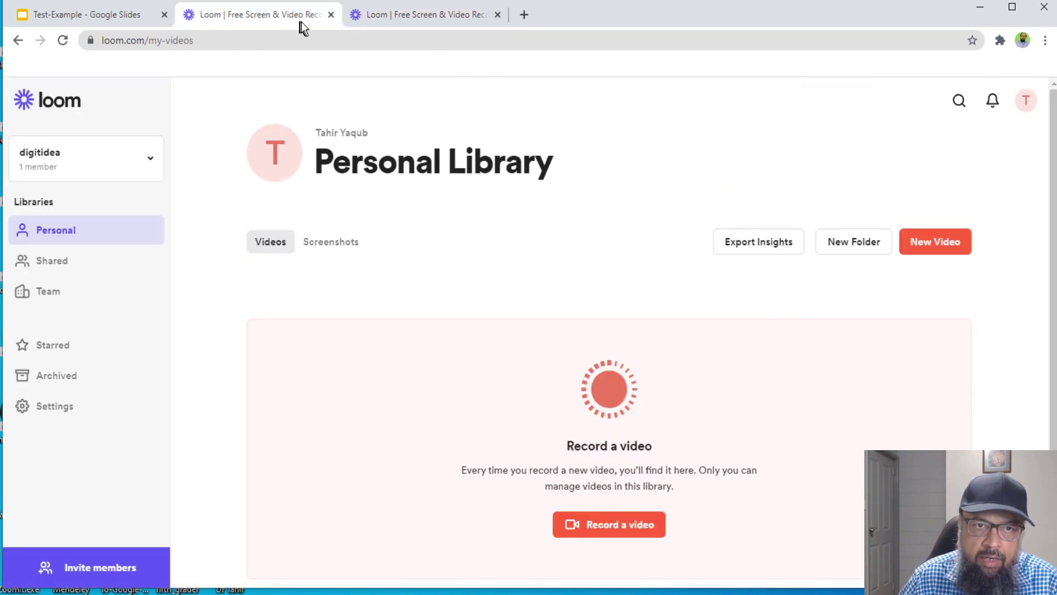
click(330, 15)
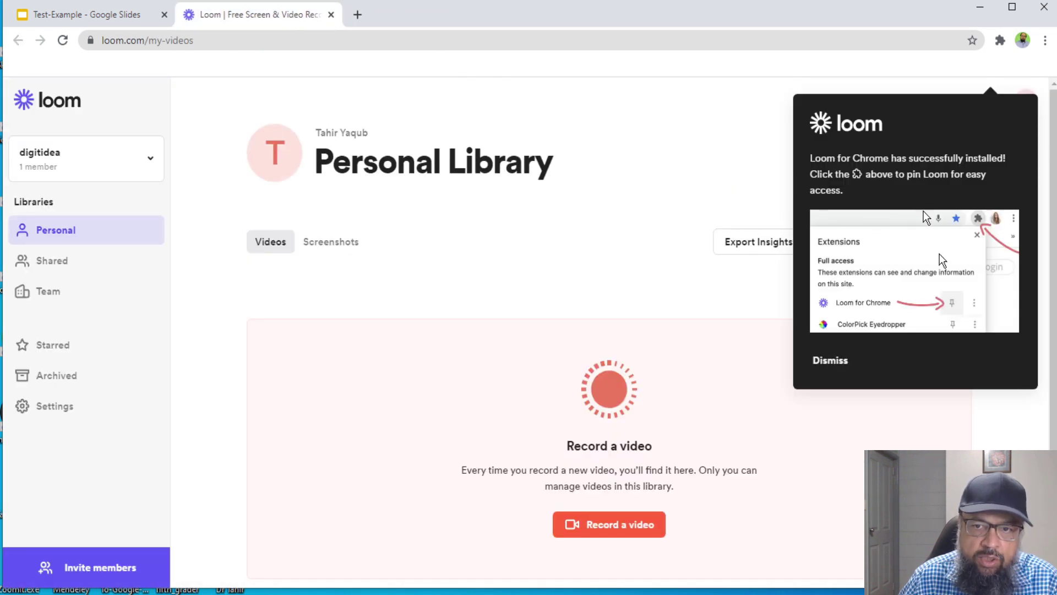
Step: Start a new video from Loom's New Video > Record a video option
double_click(831, 360)
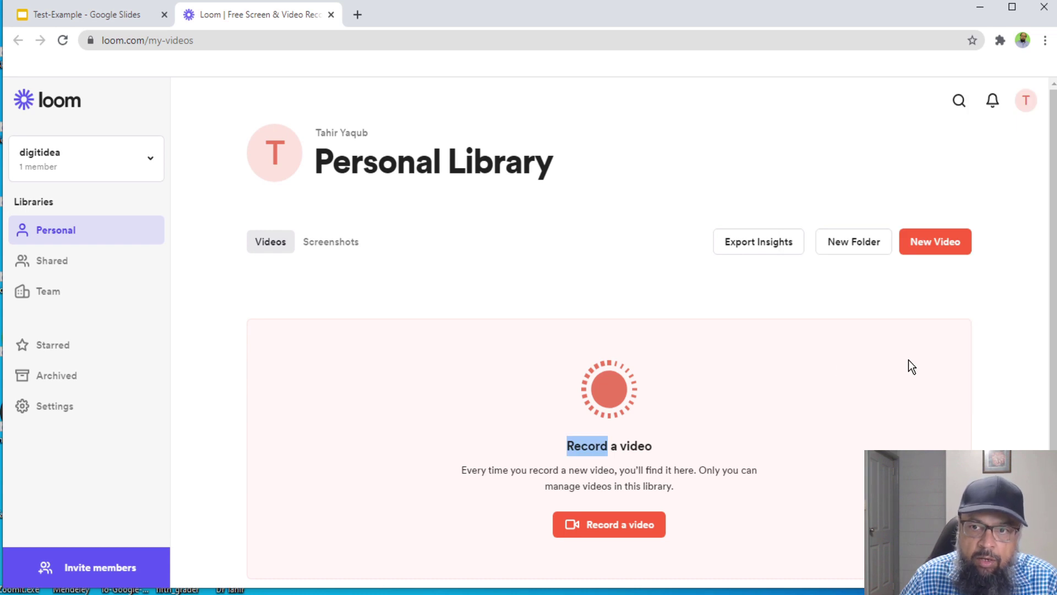
click(936, 248)
click(913, 280)
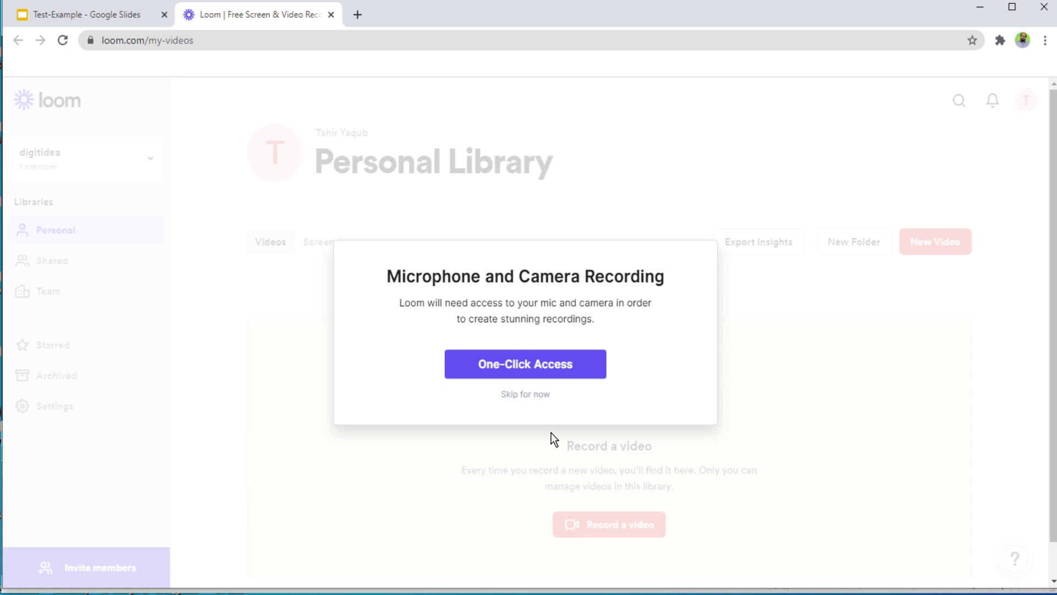
Step: Grant Loom microphone and camera access and move the webcam bubble to the bottom-left
click(510, 364)
click(221, 145)
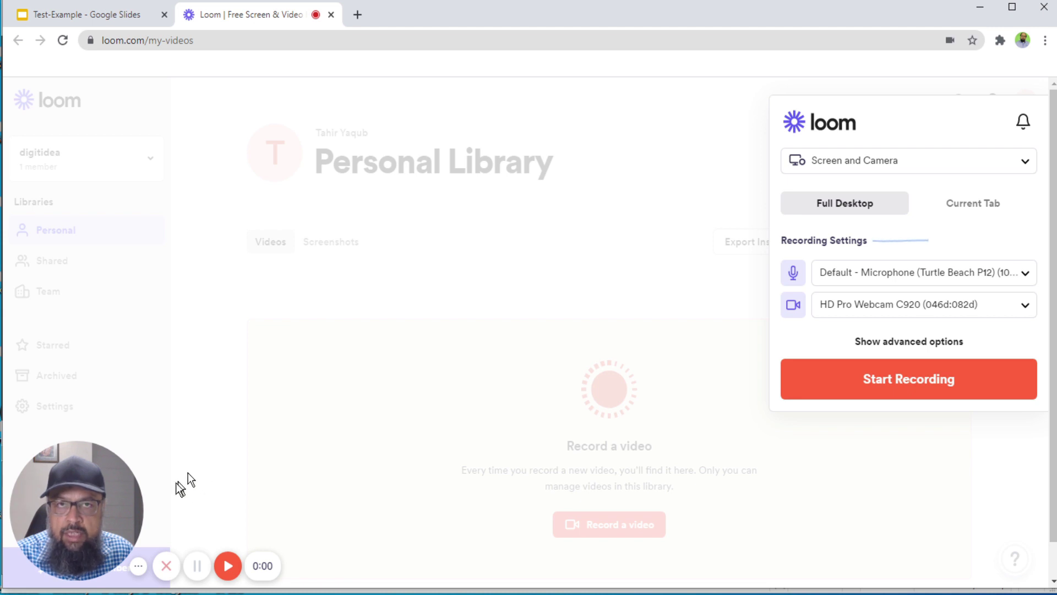
mouse_move(86, 460)
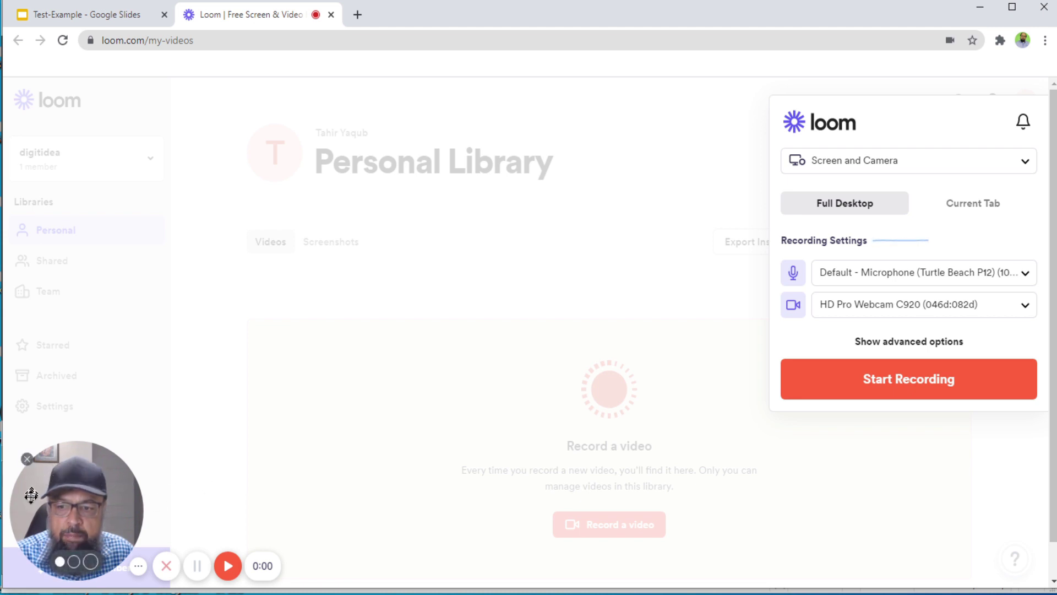
drag(86, 499, 61, 456)
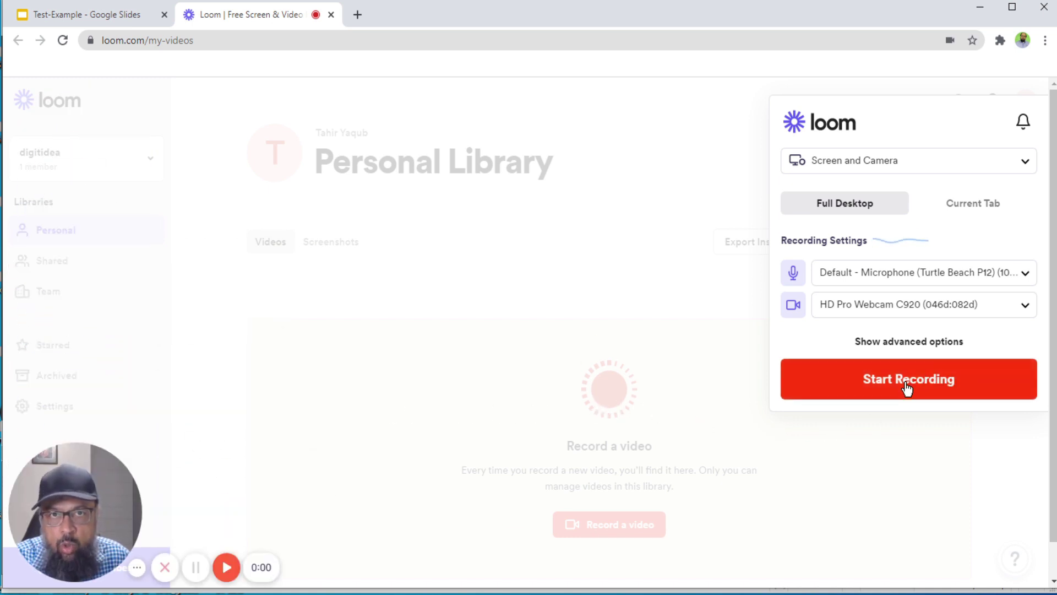
Step: Try the medium and largest webcam bubble sizes, ending on the smallest
mouse_move(68, 543)
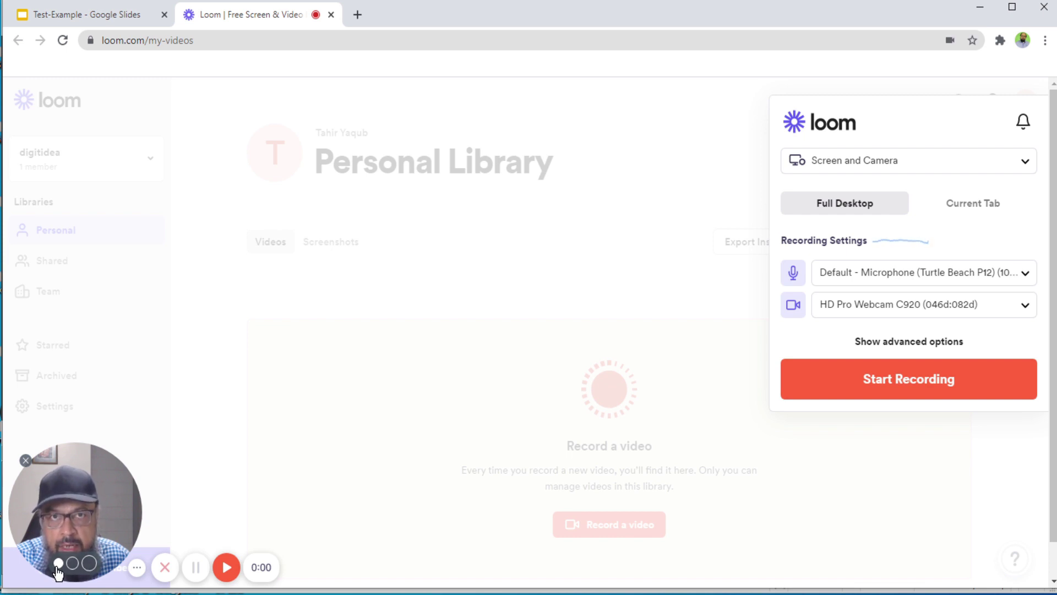
click(72, 564)
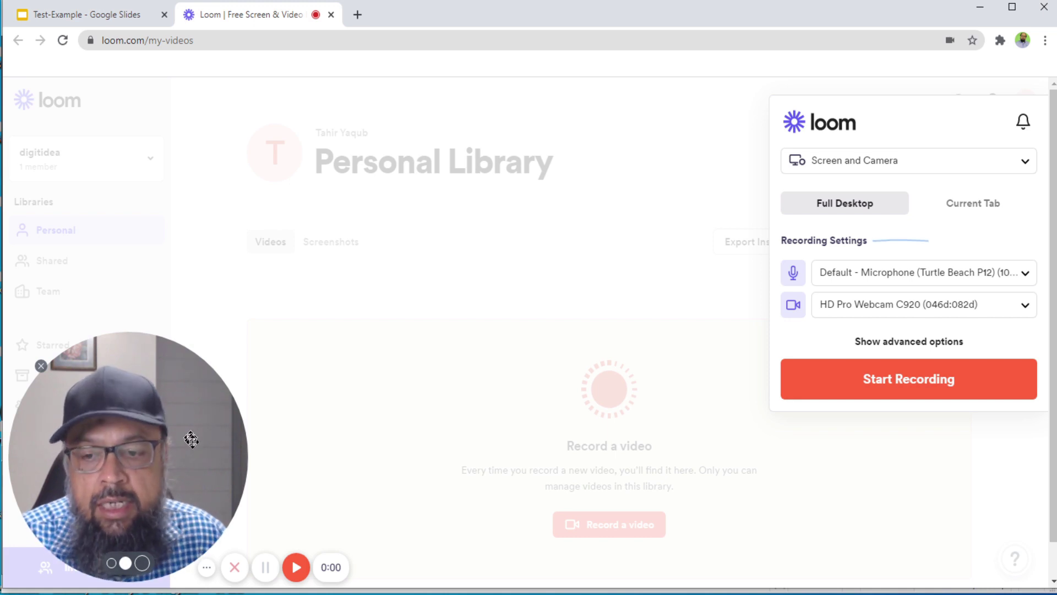
click(142, 564)
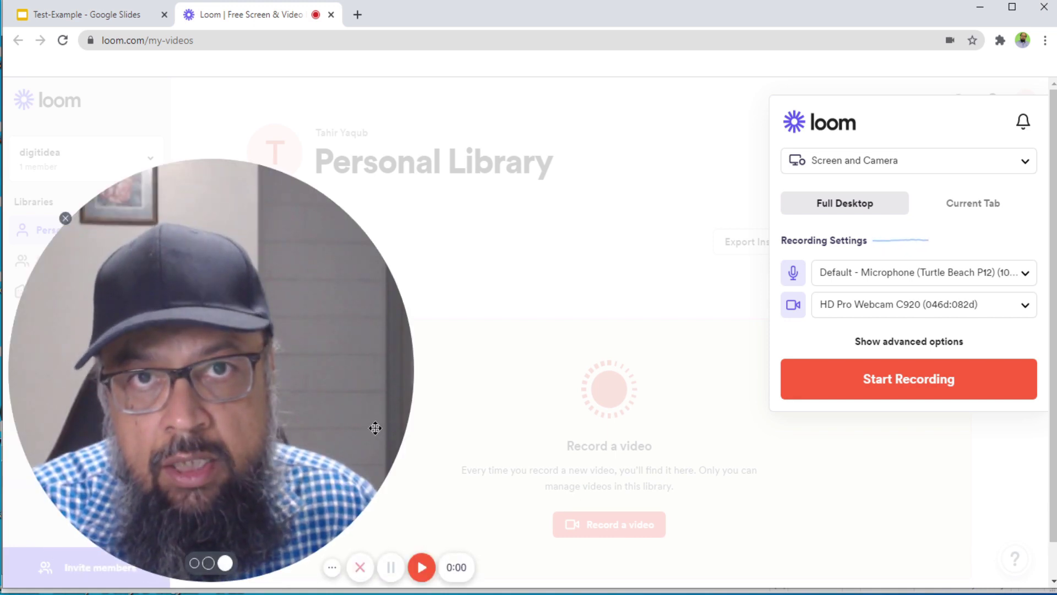
click(195, 563)
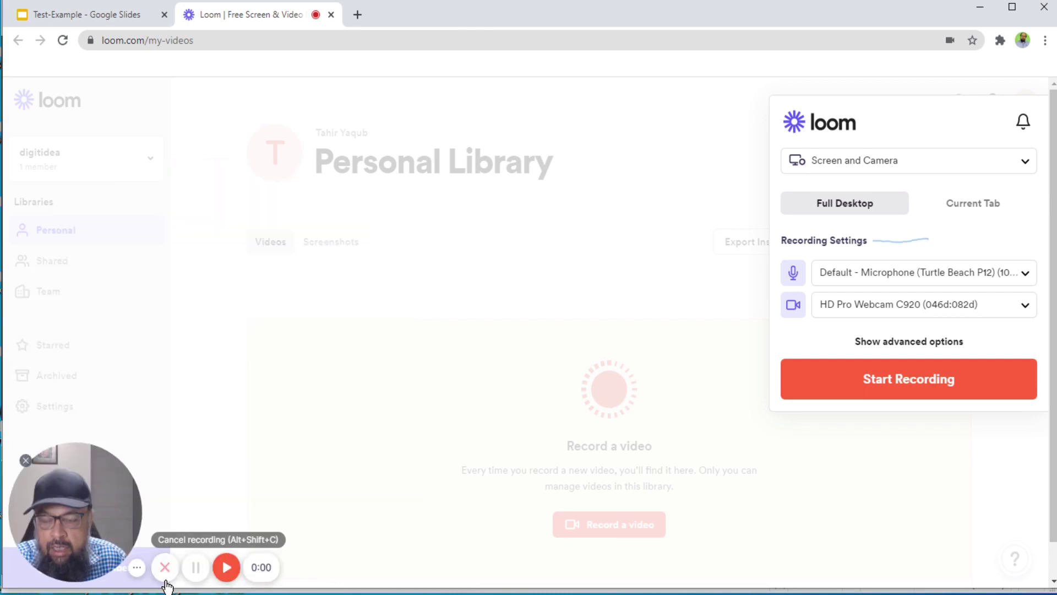
Step: Hide the control bar and keep Screen and Camera mode with the default microphone
click(136, 572)
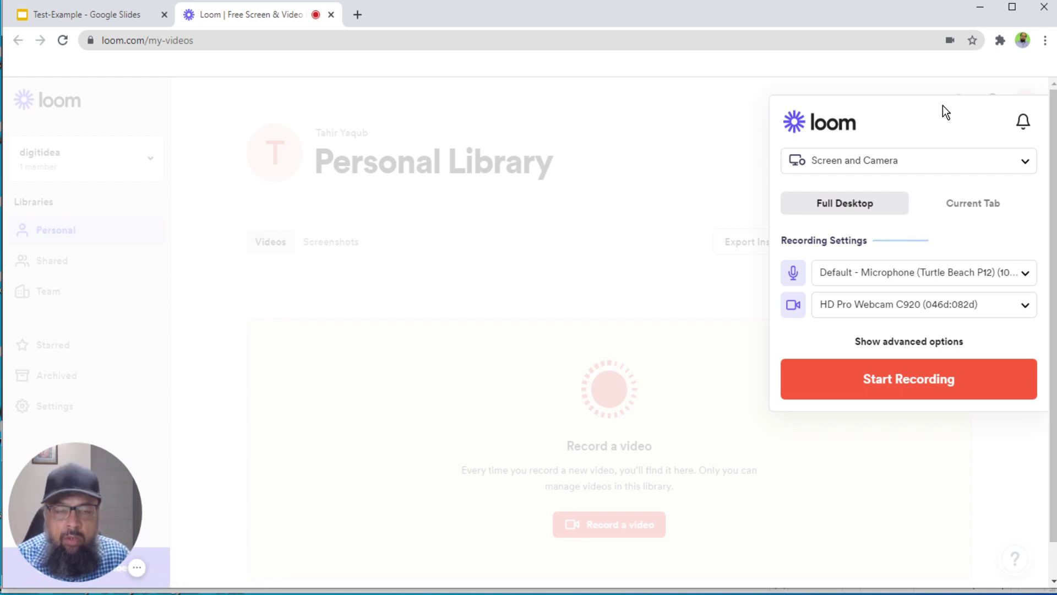
click(907, 163)
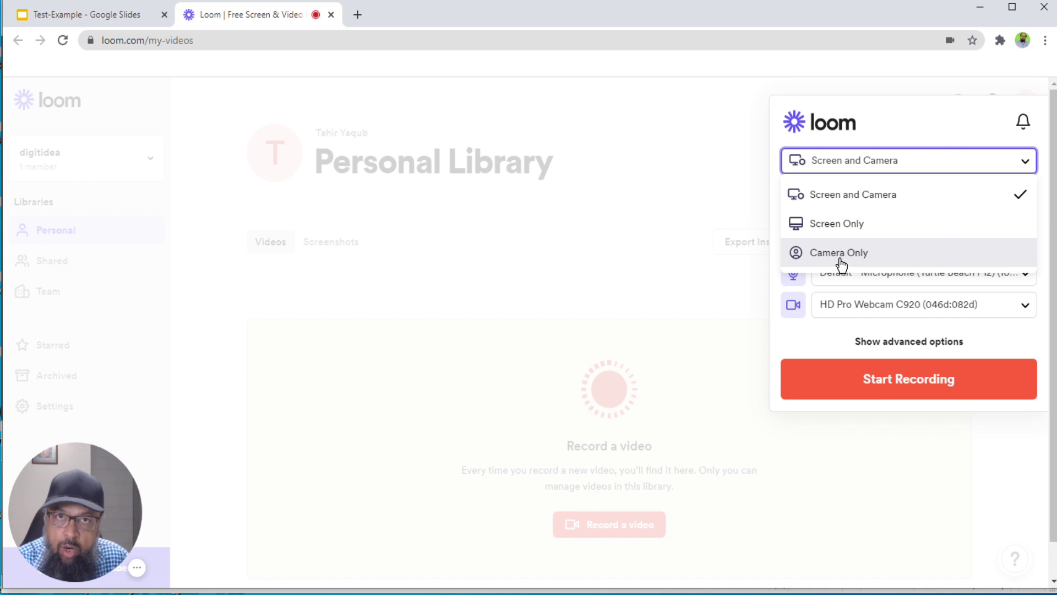
click(990, 272)
click(990, 272)
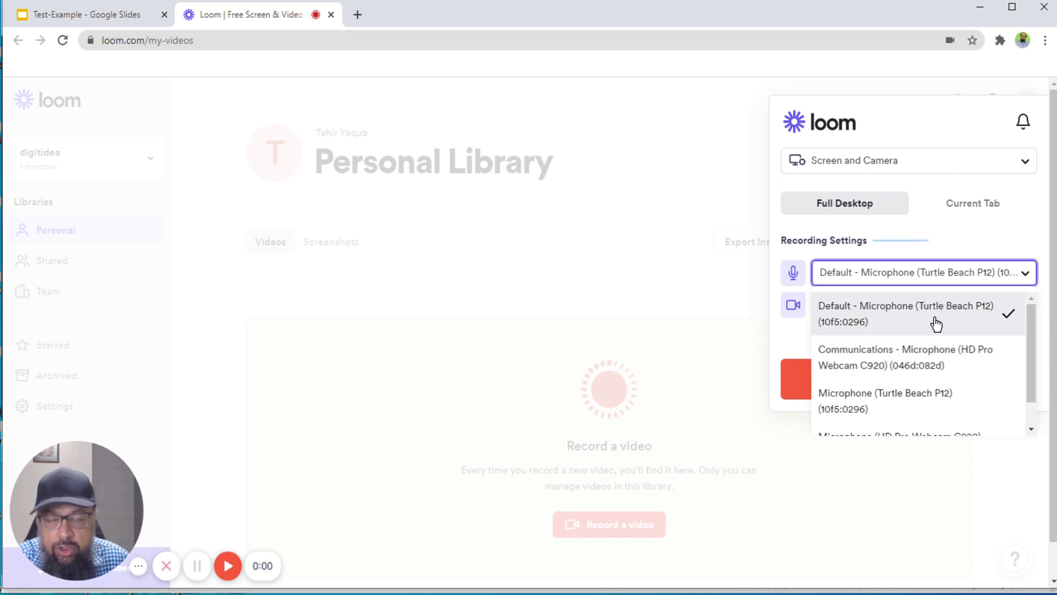
click(931, 290)
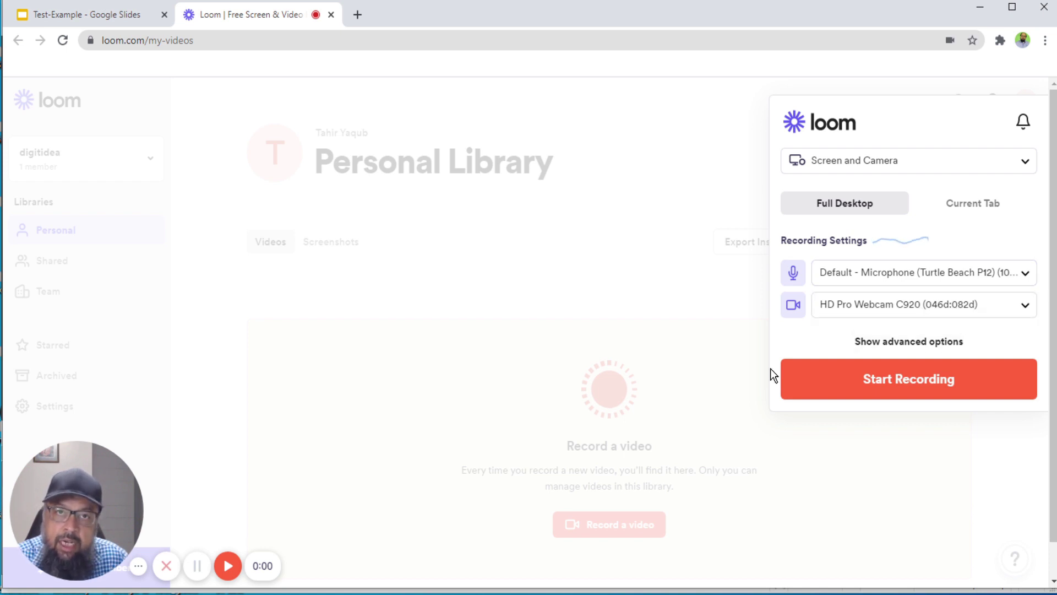
Step: Review the advanced recording options, then collapse them again
click(920, 347)
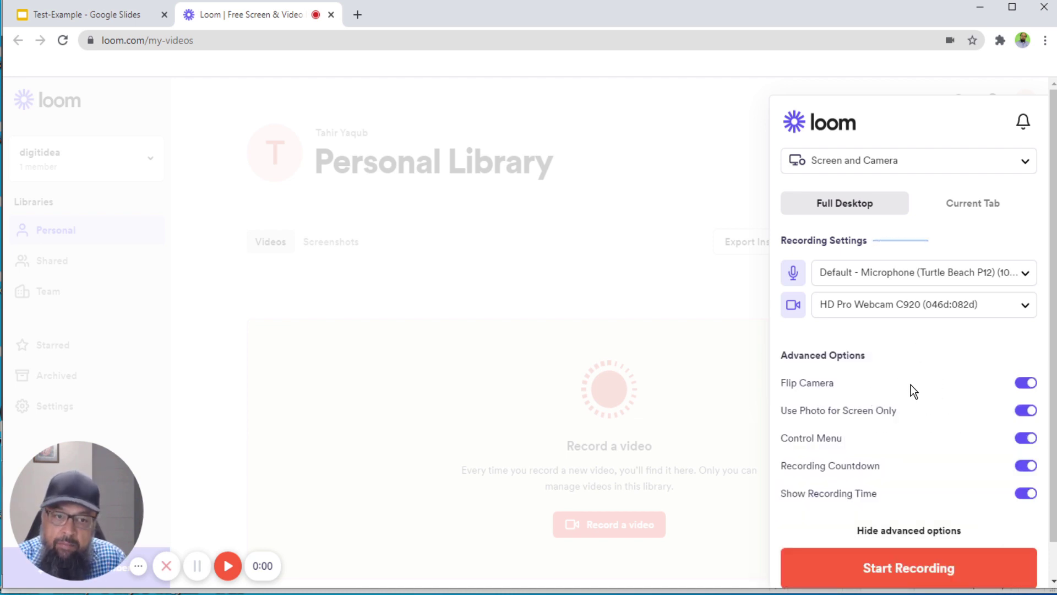
key(Tab)
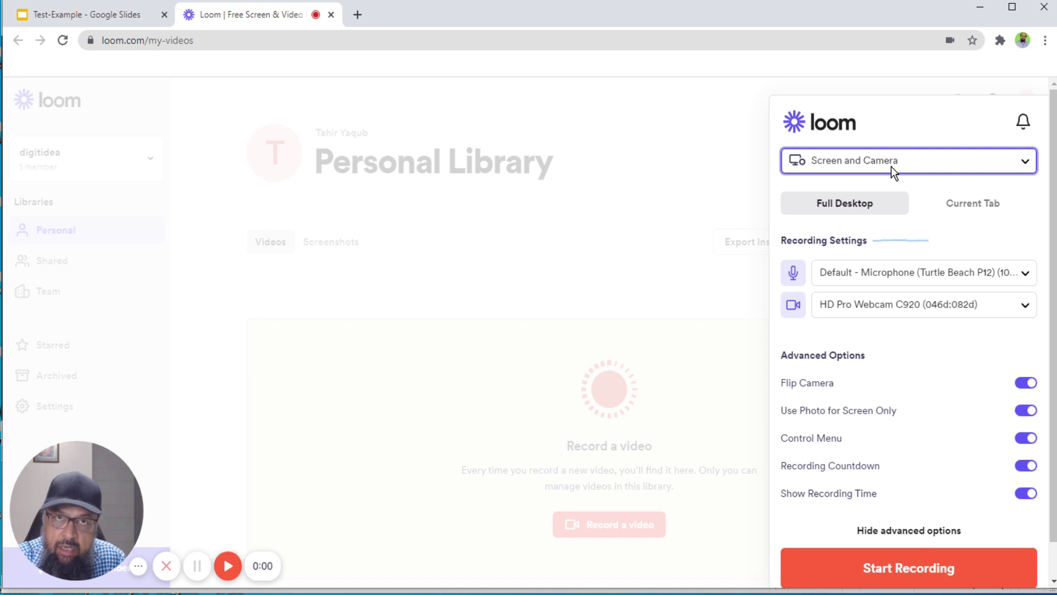
mouse_move(62, 491)
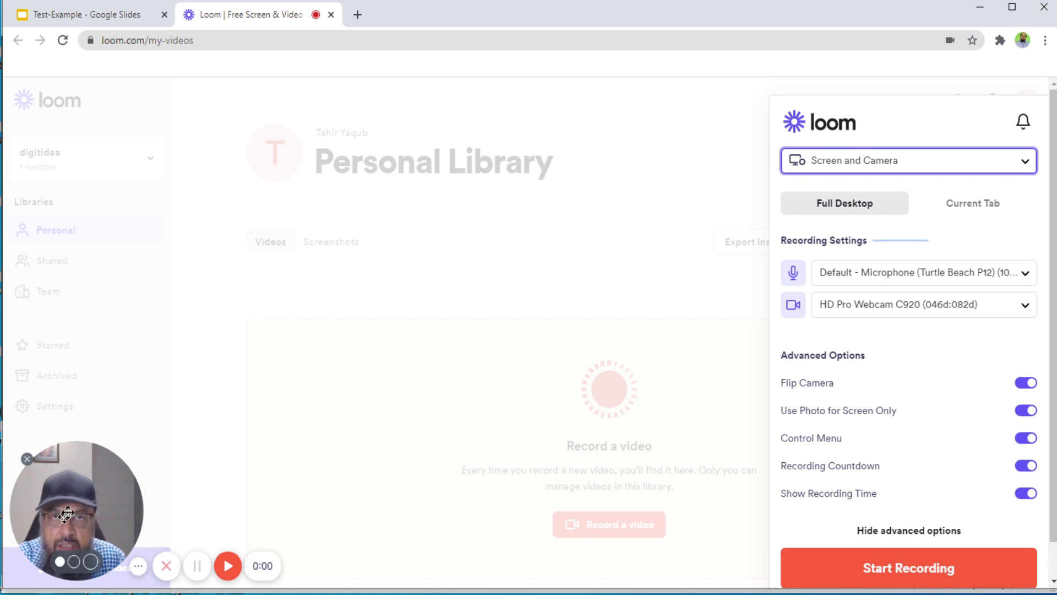
click(683, 260)
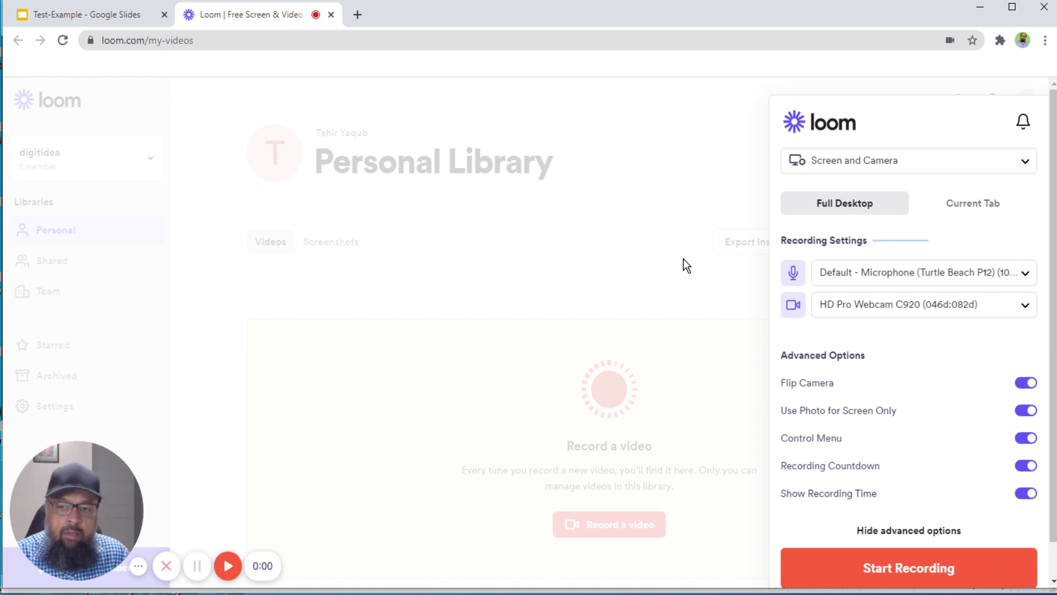
click(942, 535)
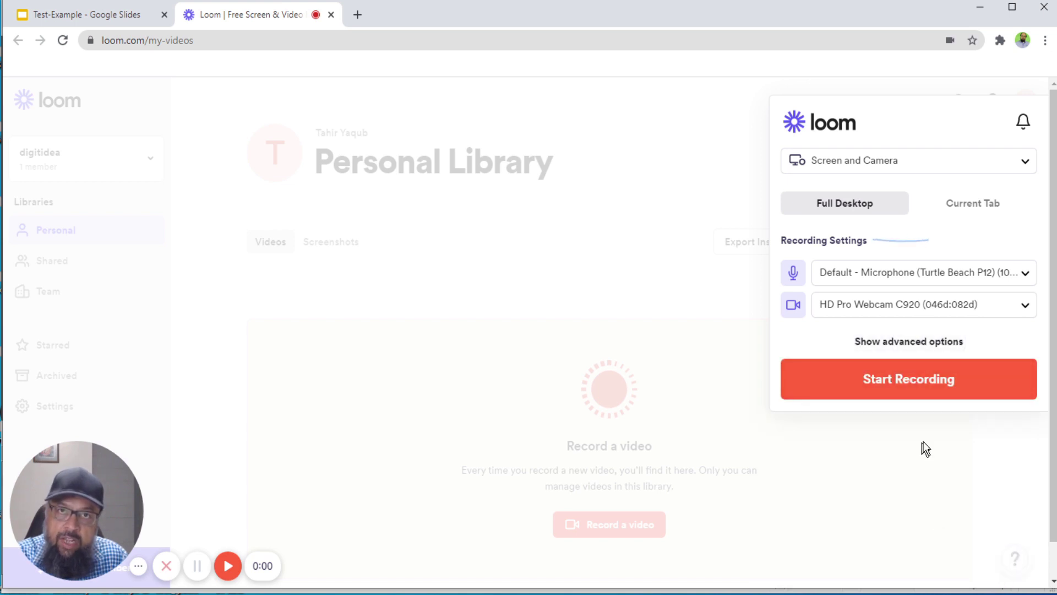
Step: Start the screen-and-camera recording and pick the Test-Example Google Slides tab to share
click(911, 380)
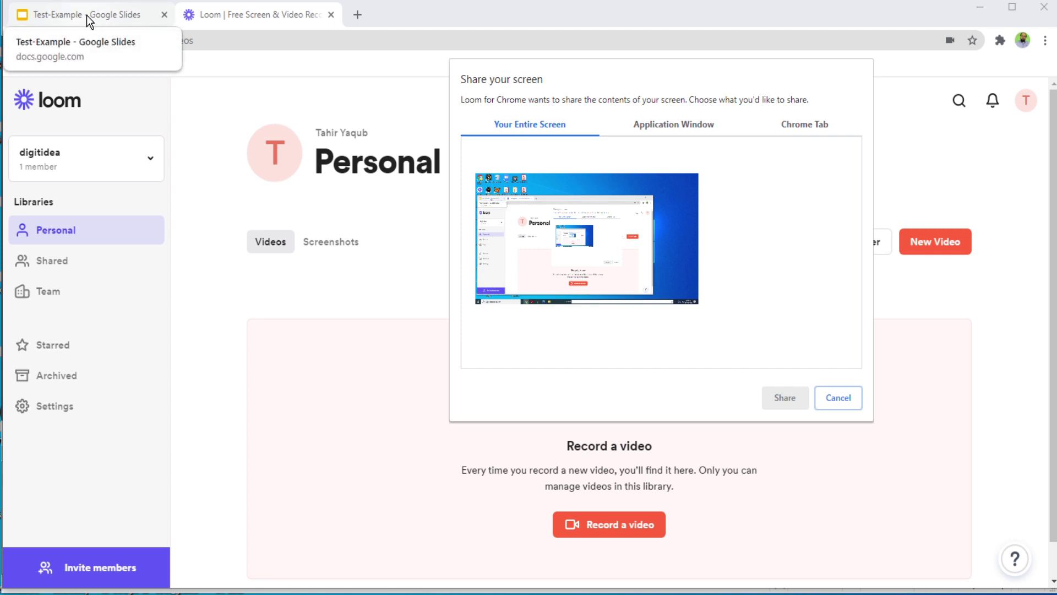
click(801, 130)
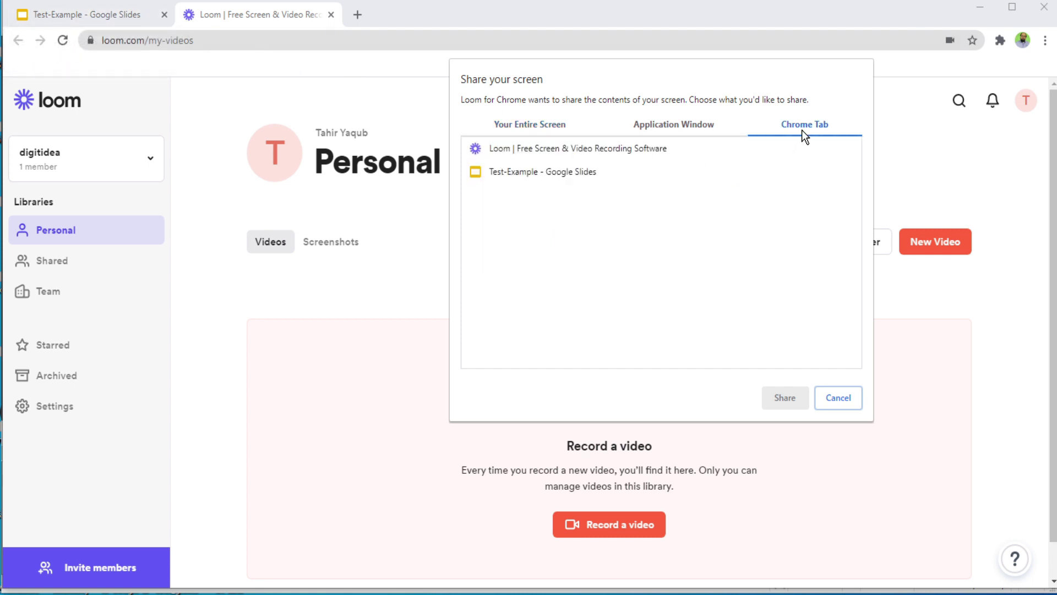
click(574, 182)
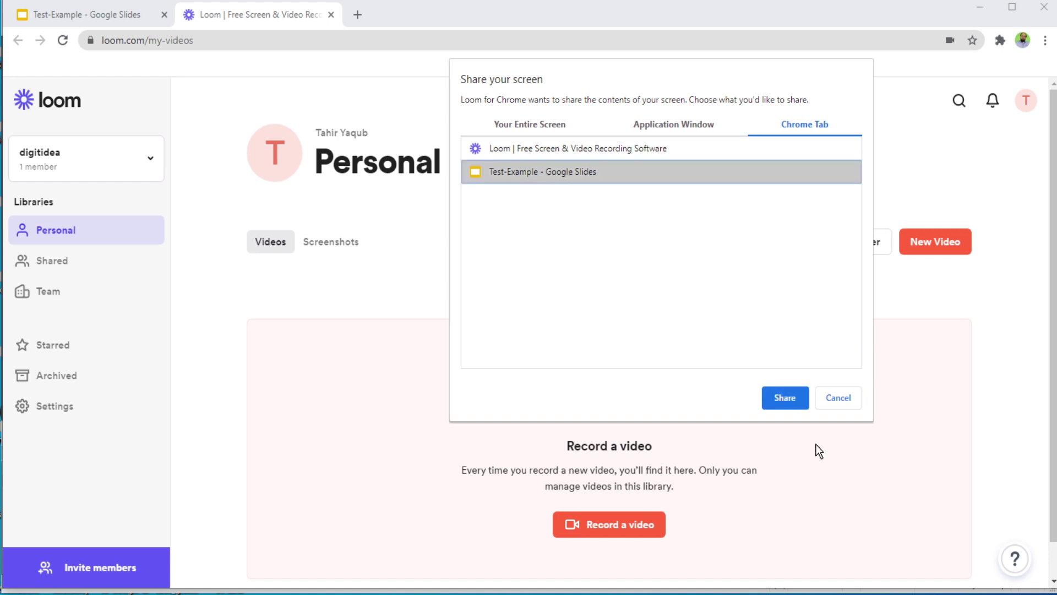
Step: Share the Test-Example tab and narrate the Negative Feedback Configuration slide for about a minute
click(785, 397)
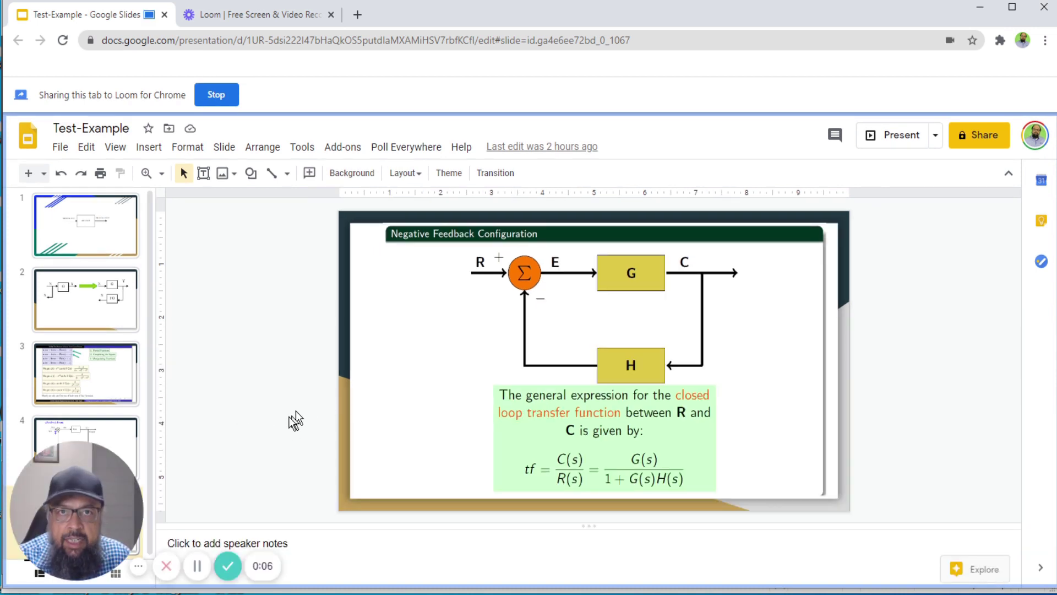
mouse_move(121, 485)
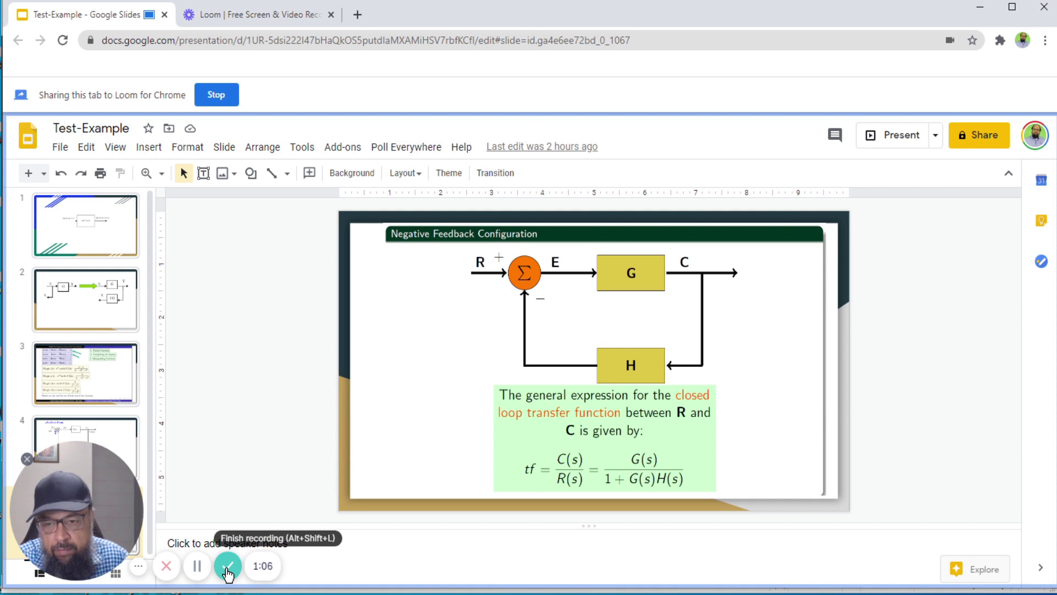
Step: Stop recording, play the 1:07 video on its share page, and select 'Slides' in the title
click(228, 570)
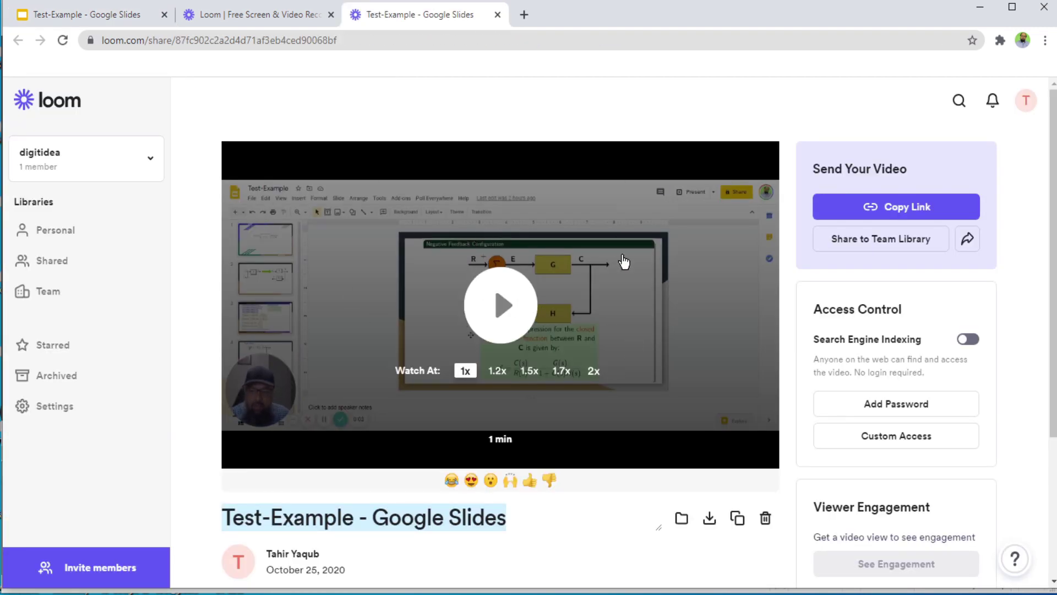
click(507, 310)
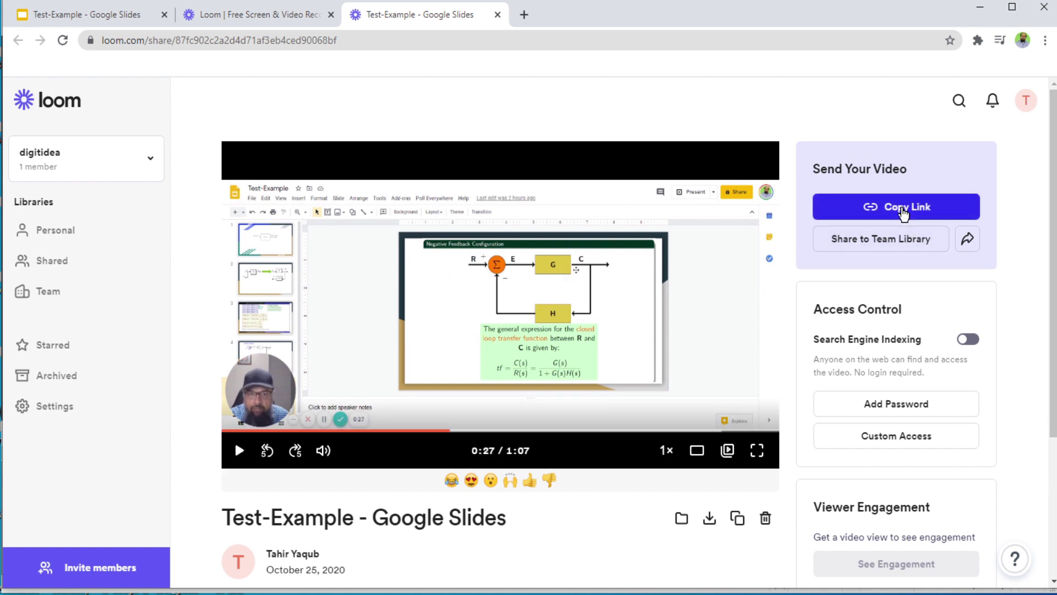
scroll(716, 248, down, 3)
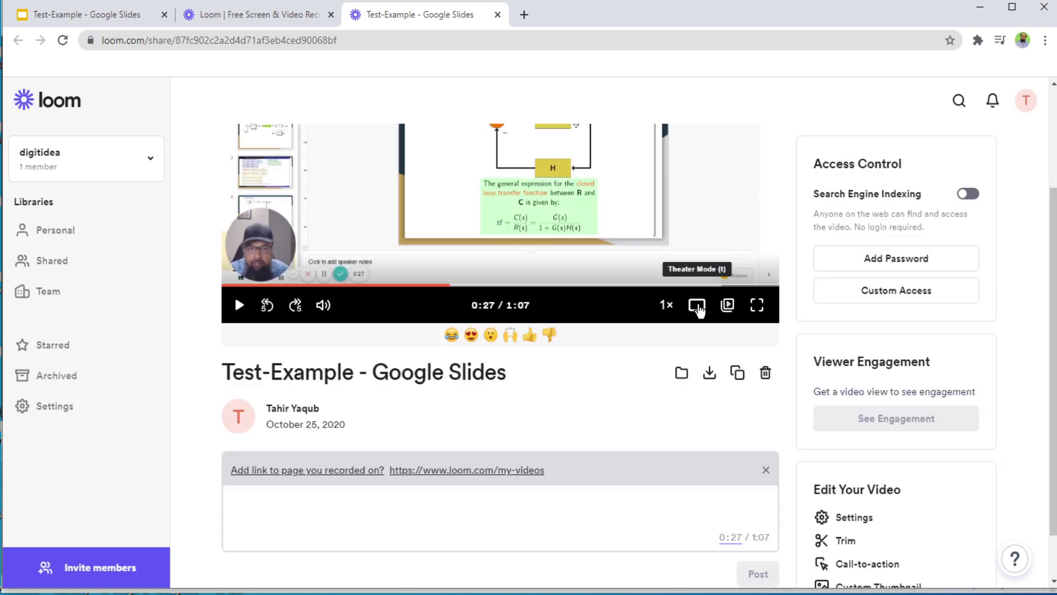
click(504, 372)
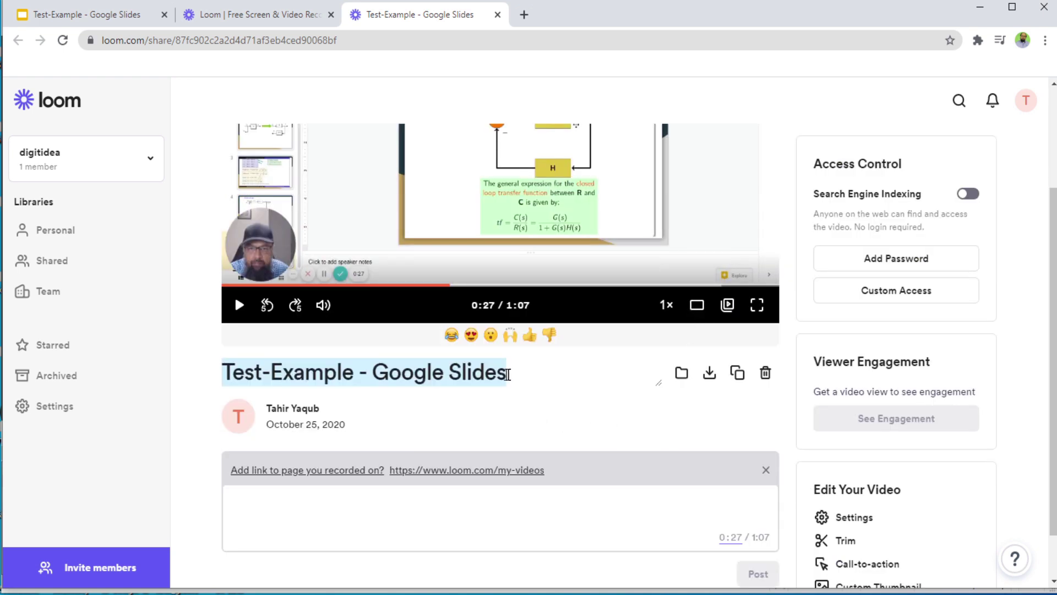
double_click(520, 373)
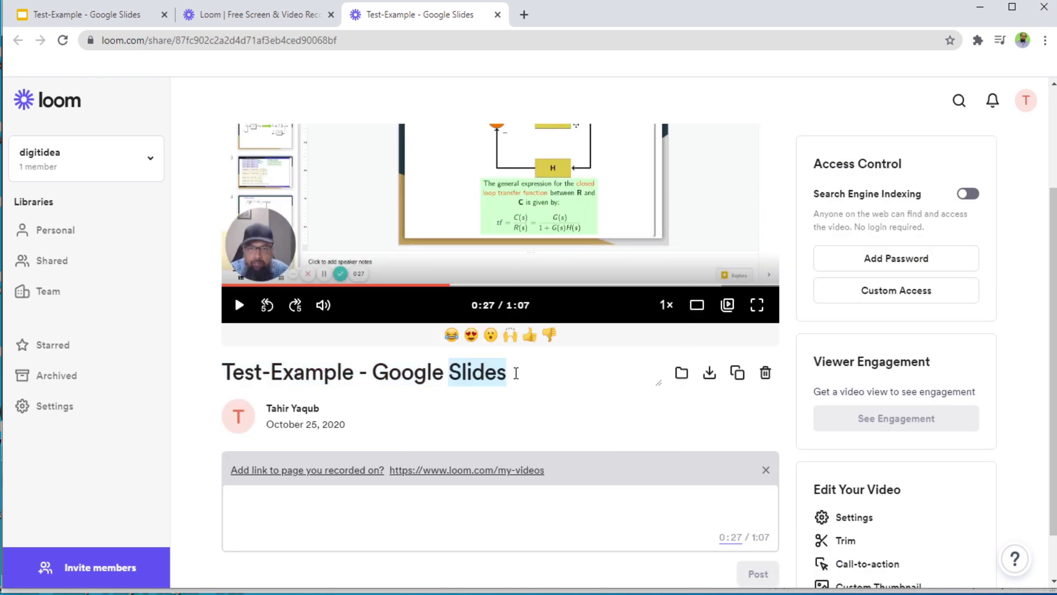
Step: Retitle the video 'My First Loom Video' and draft 'Brief Description' in the comment box
key(BackSpace)
key(BackSpace)
key(BackSpace)
key(BackSpace)
key(BackSpace)
key(BackSpace)
key(BackSpace)
key(BackSpace)
key(BackSpace)
key(BackSpace)
key(BackSpace)
key(BackSpace)
key(BackSpace)
key(BackSpace)
key(BackSpace)
key(BackSpace)
key(BackSpace)
key(BackSpace)
key(BackSpace)
key(BackSpace)
click(308, 516)
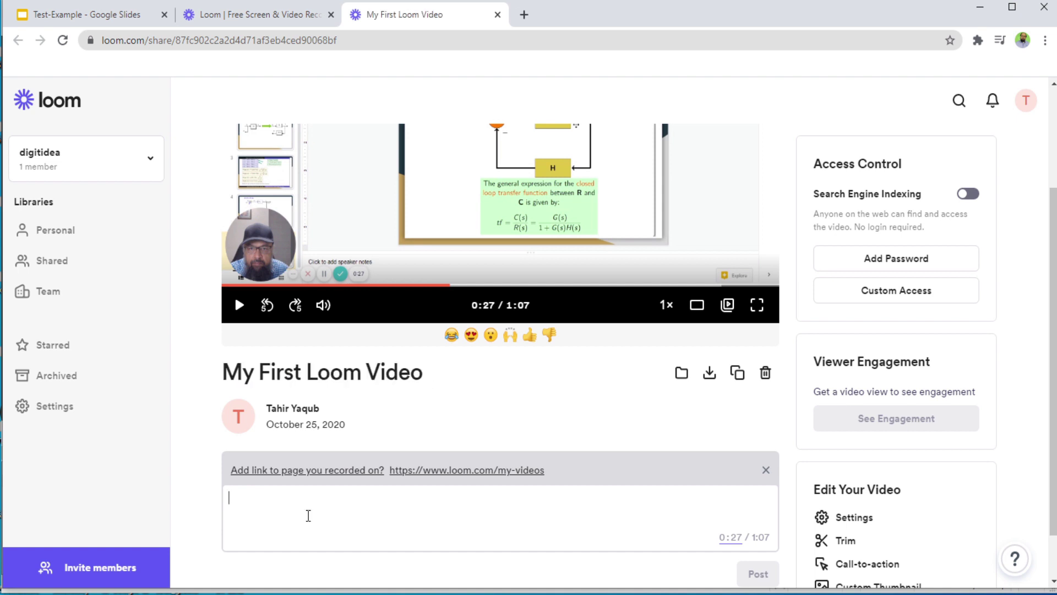
text(Brief Description)
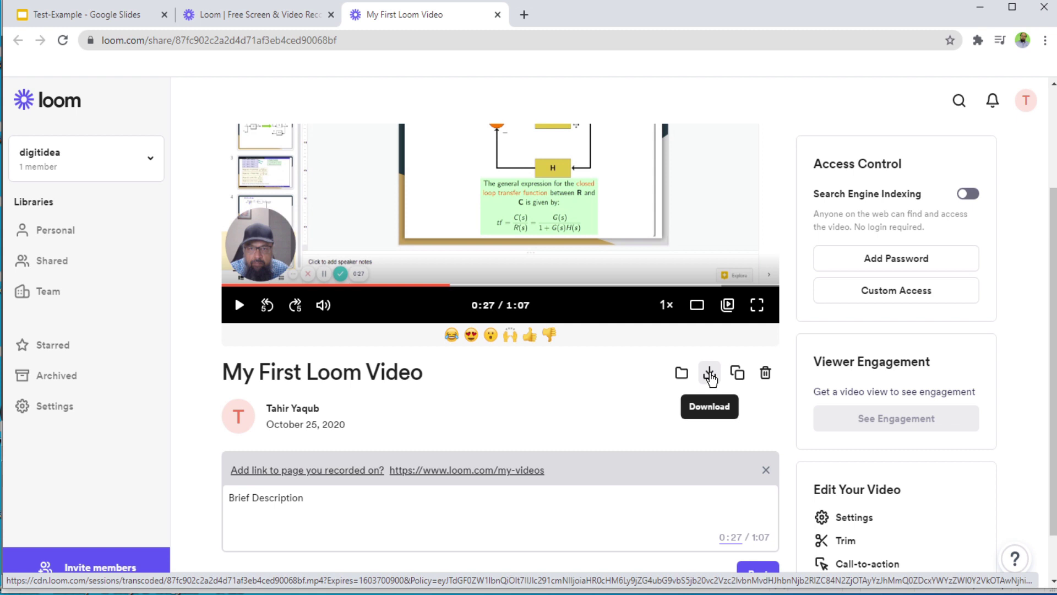
scroll(831, 302, up, 3)
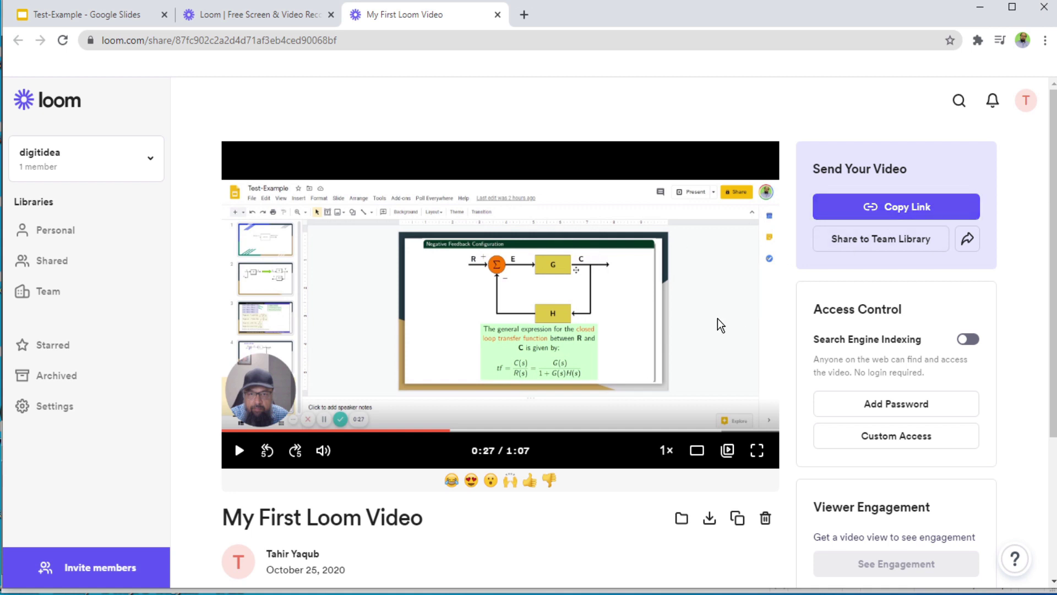
scroll(718, 318, down, 4)
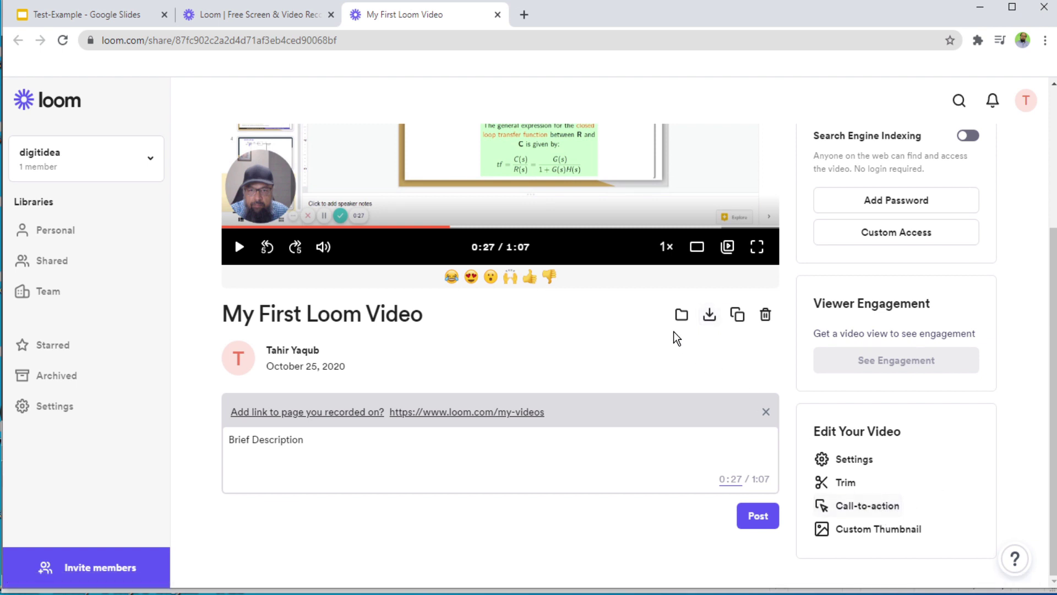
scroll(673, 335, up, 3)
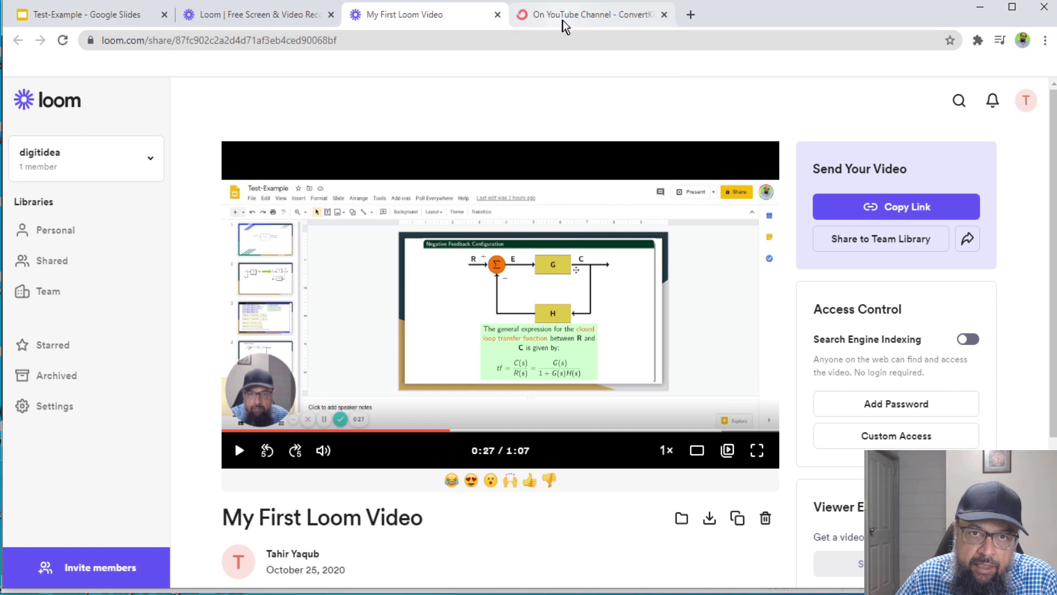
Step: Copy the hosted share link of ConvertKit's On YouTube Channel form, then return to the Loom video page
click(566, 18)
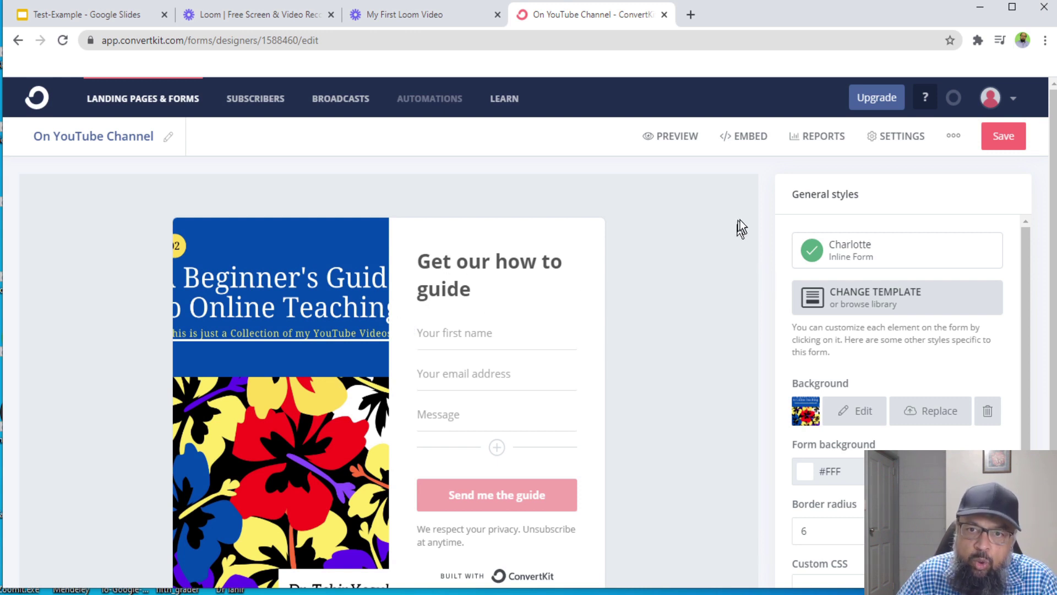
click(751, 145)
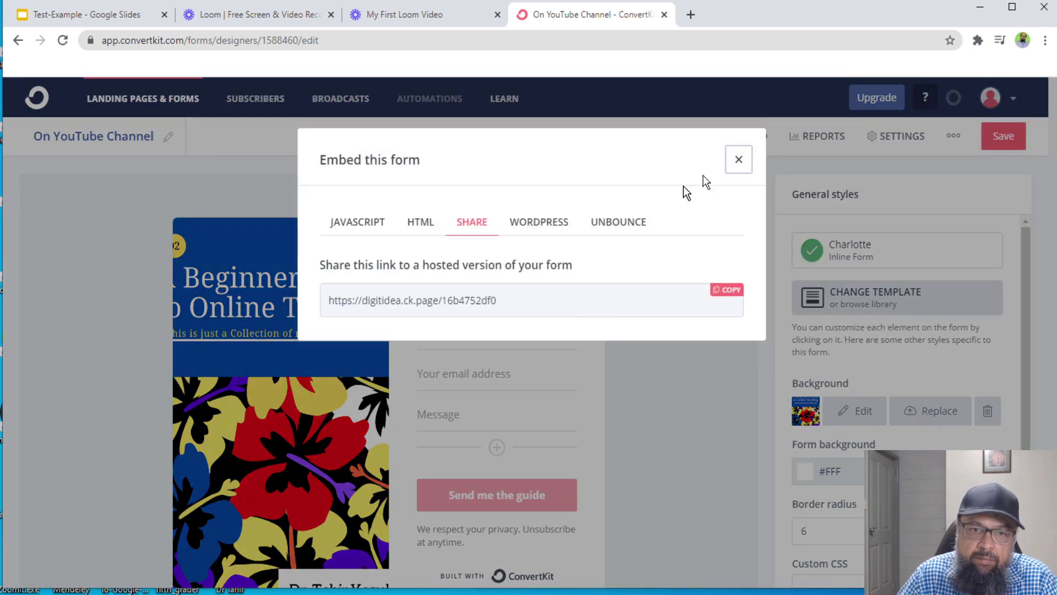
click(730, 298)
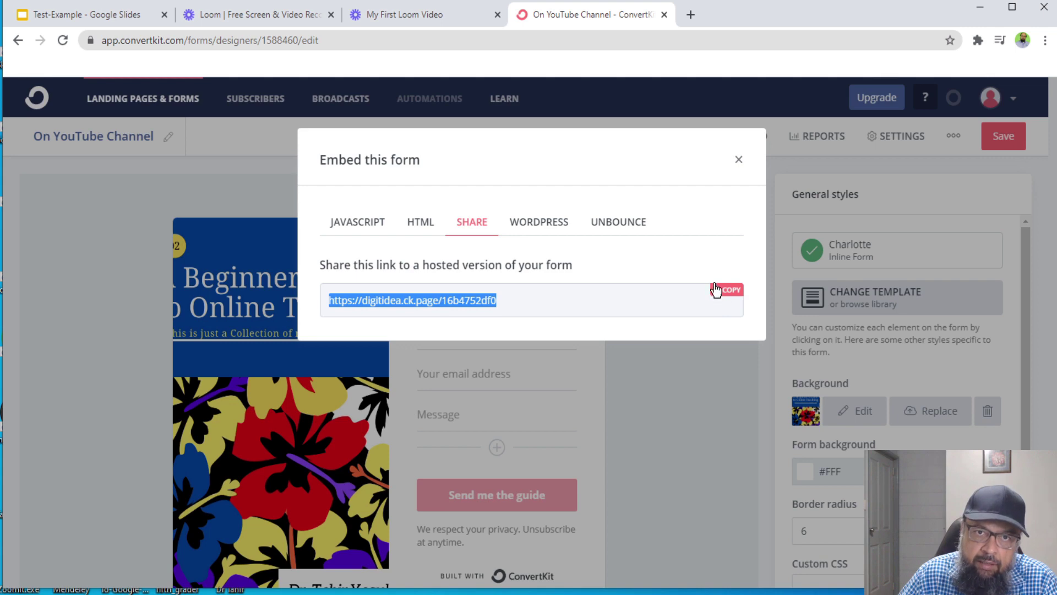
click(424, 17)
scroll(937, 259, down, 3)
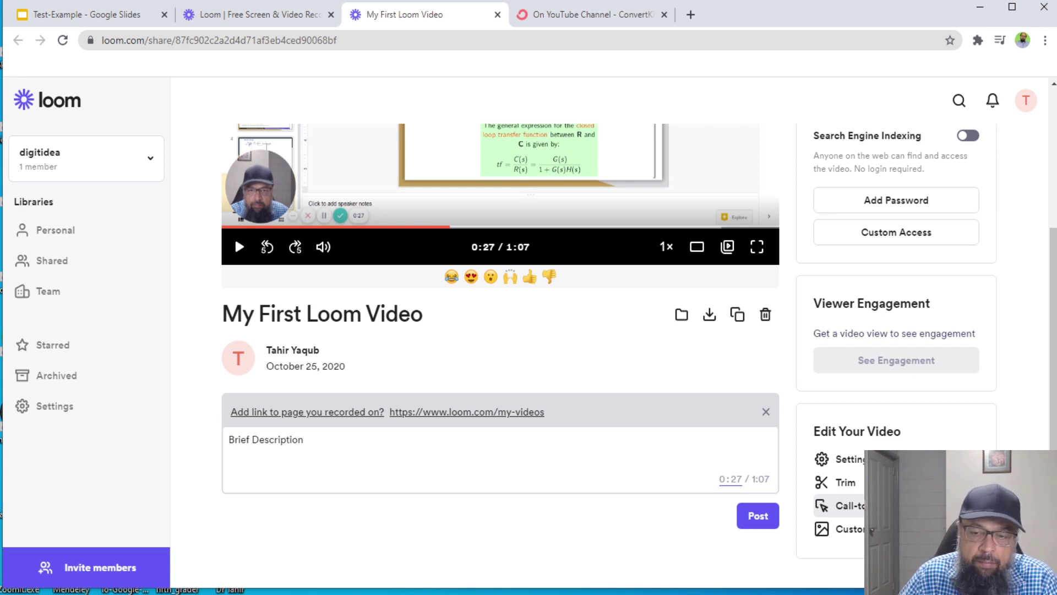
Step: Create a call-to-action button 'Get Online Teaching Guide' linking to the pasted ConvertKit form URL
click(848, 505)
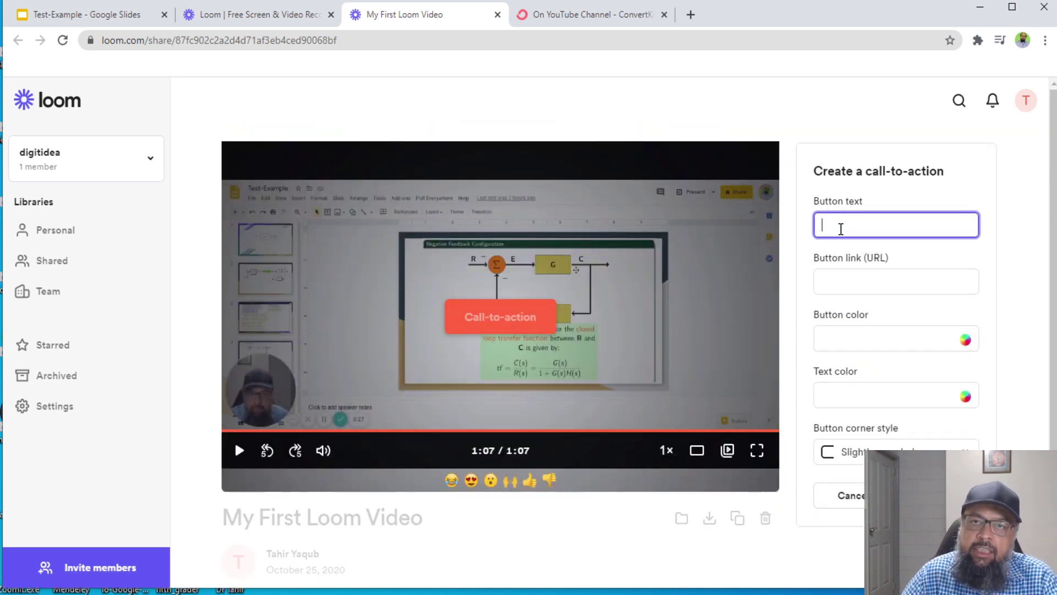
text(Ge)
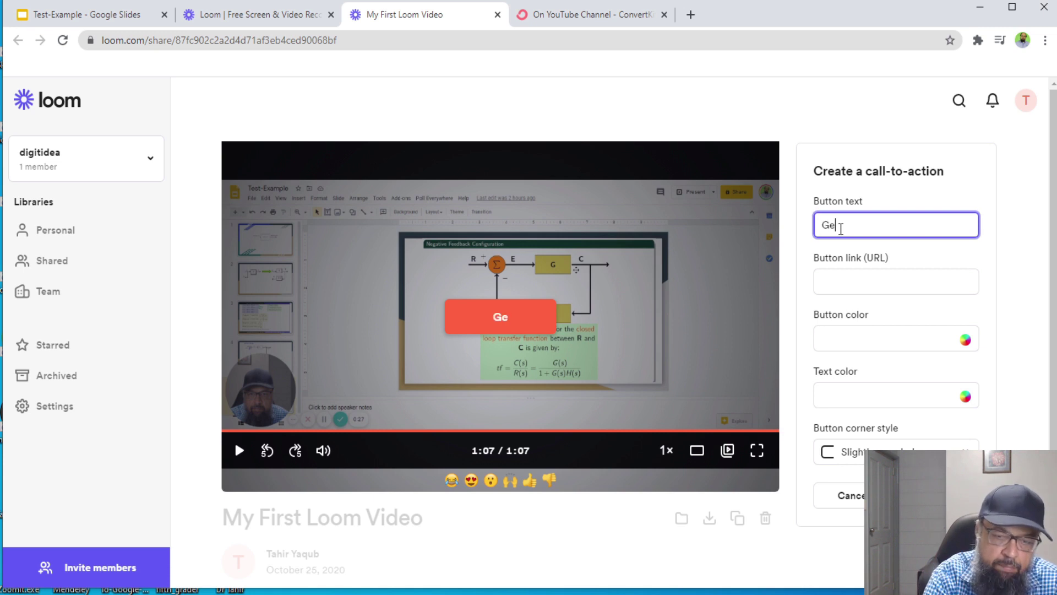
text(t Online Teaching)
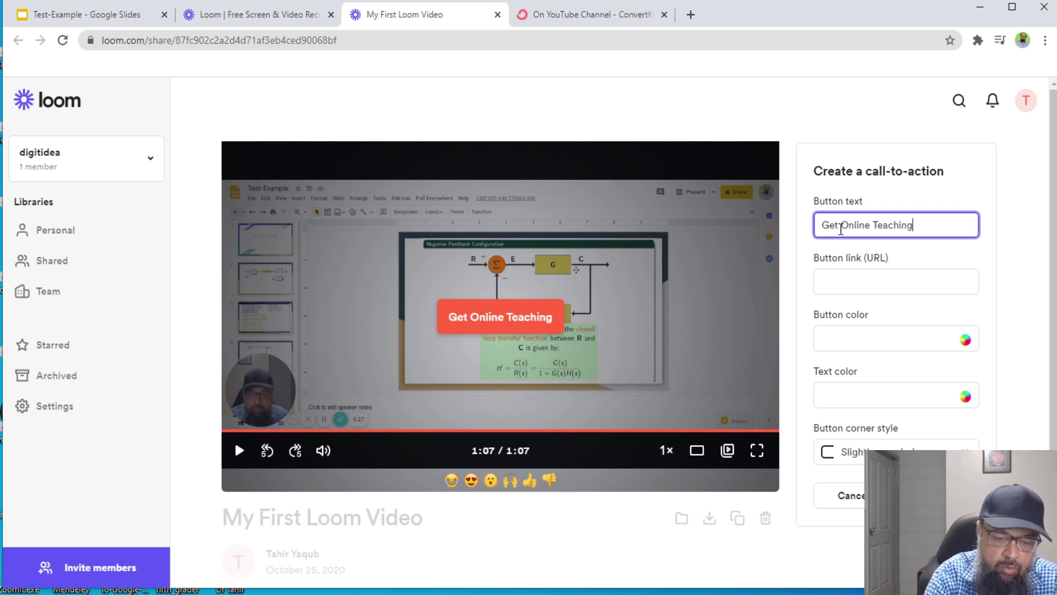
text( Guide)
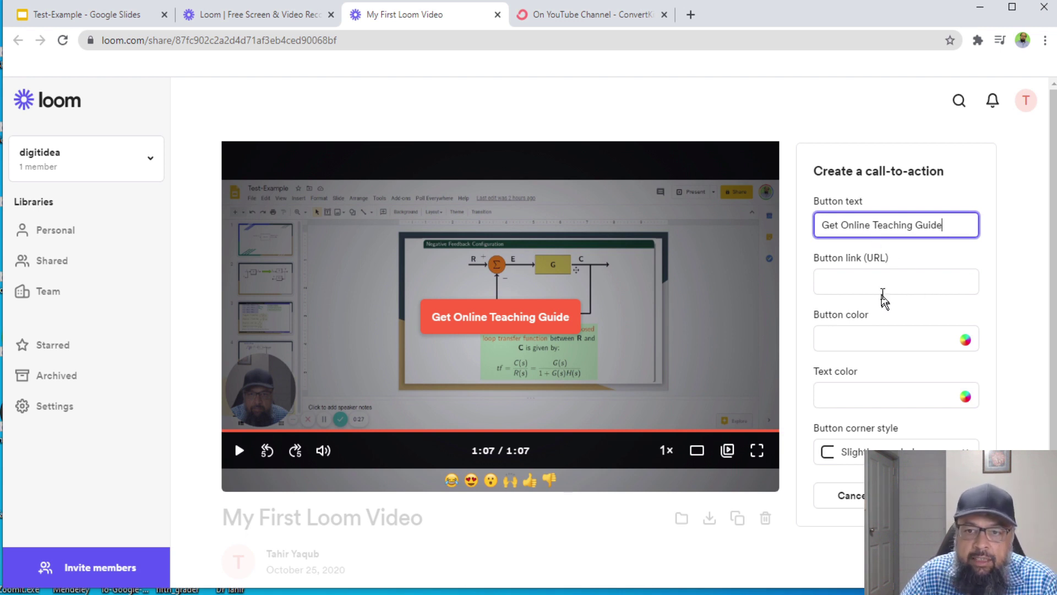
click(871, 284)
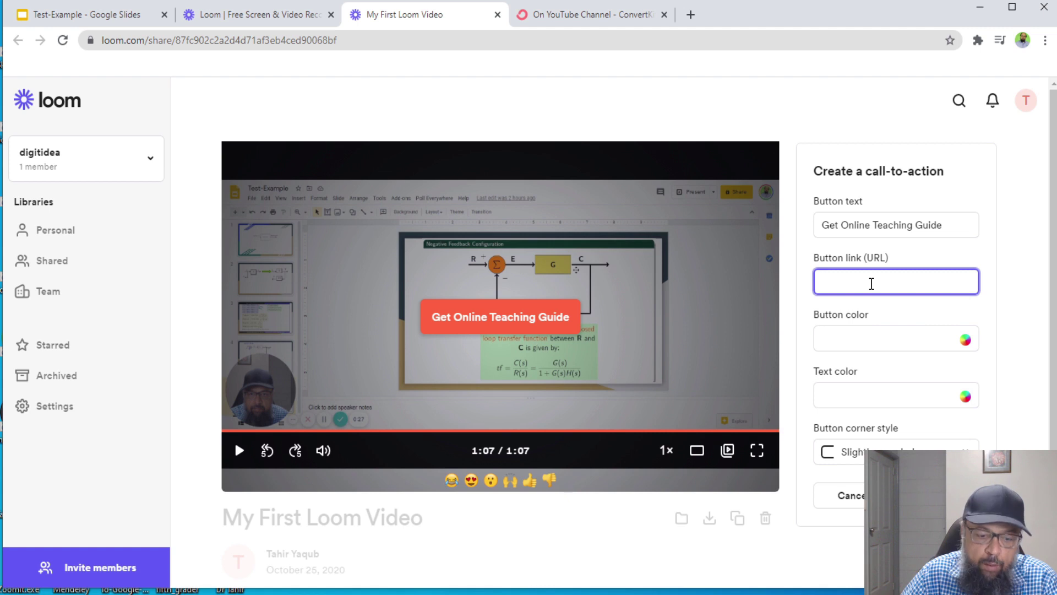
key(ctrl+v)
Step: Step through the button colour settings and set the button corner style to Rounded
click(864, 338)
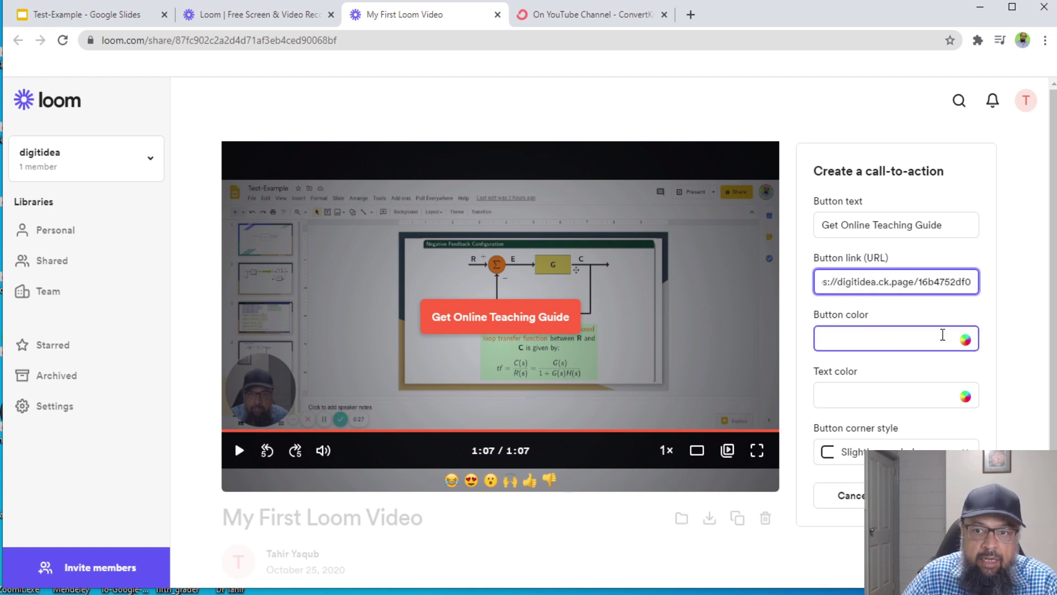
click(849, 392)
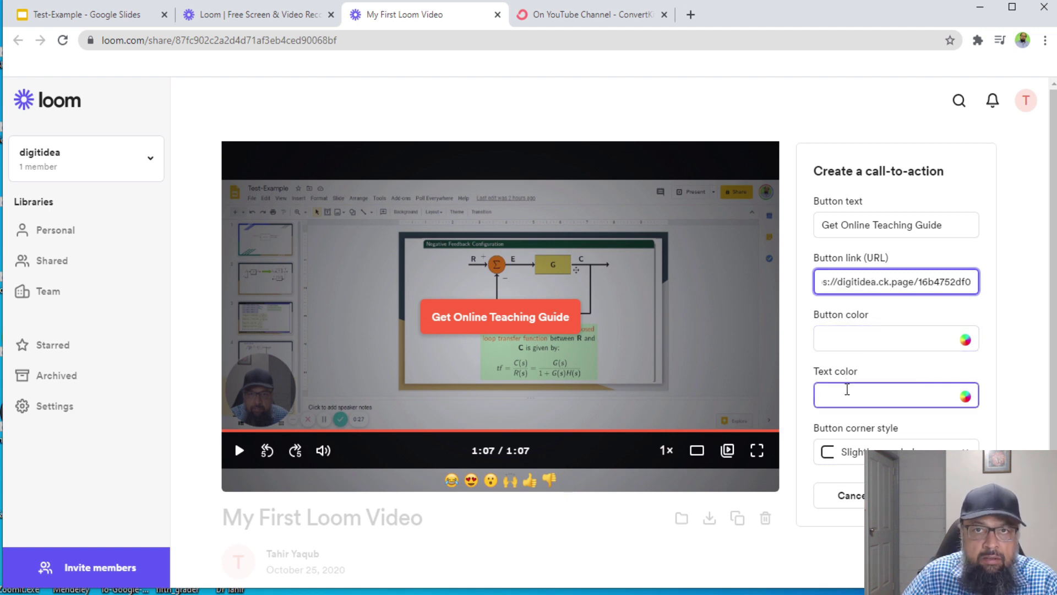
scroll(1000, 441, down, 3)
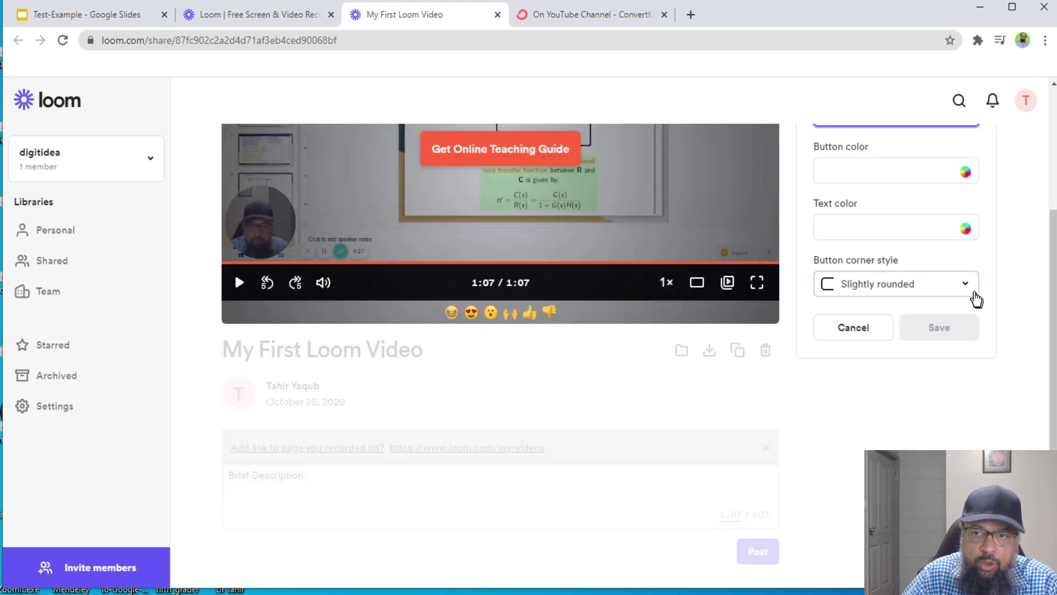
click(967, 291)
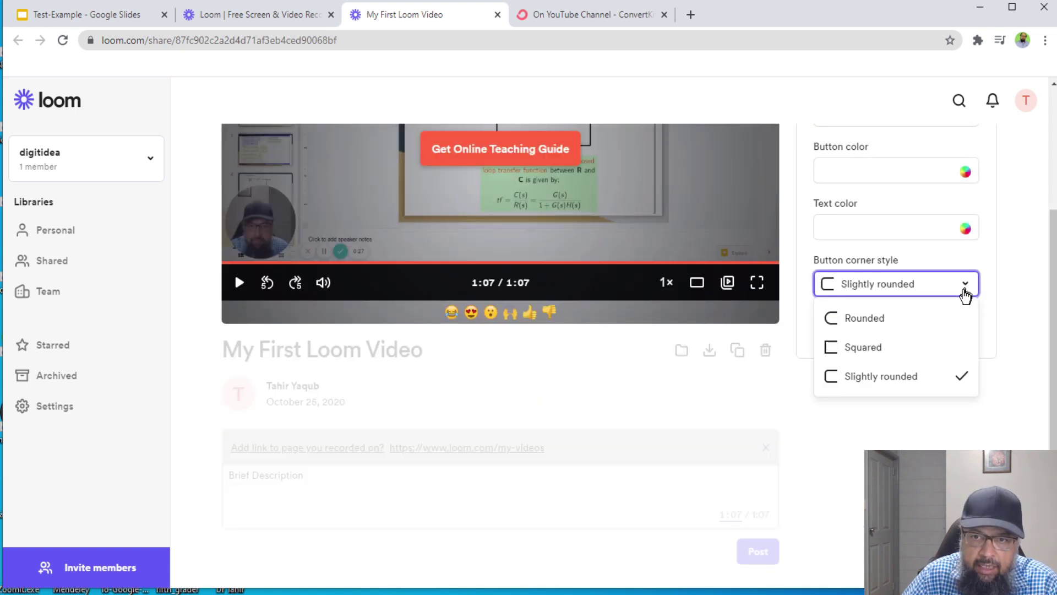
click(857, 327)
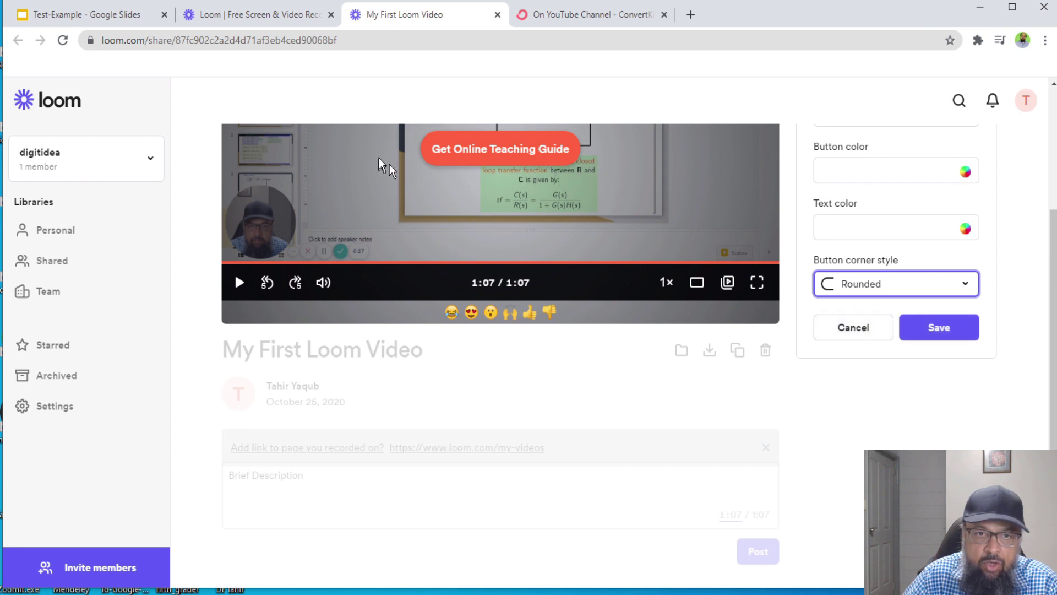
Step: Save the call-to-action, load the video's share link in a new tab, and play it muted
click(940, 333)
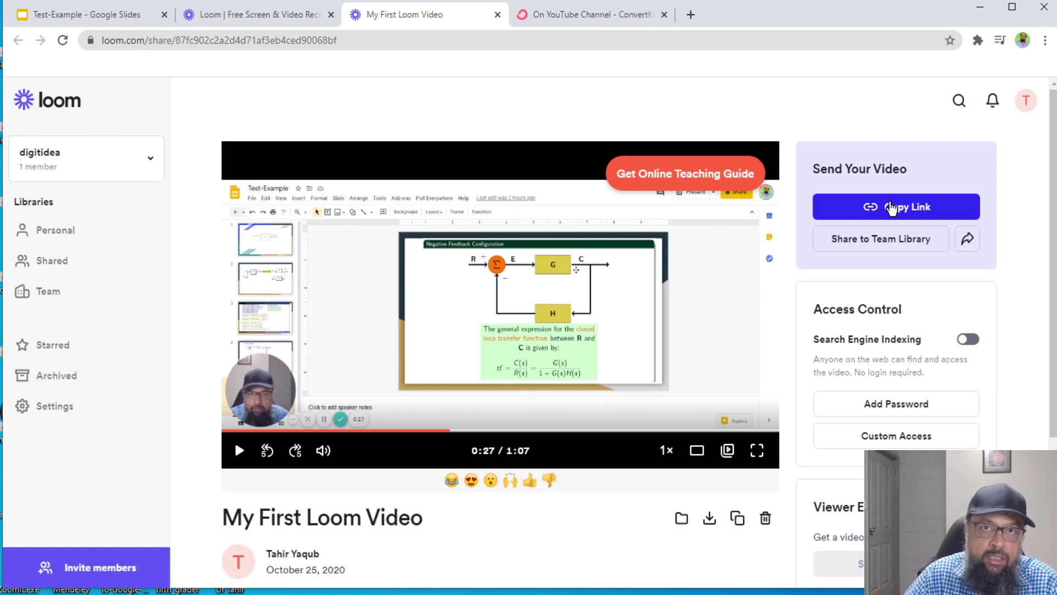
click(892, 208)
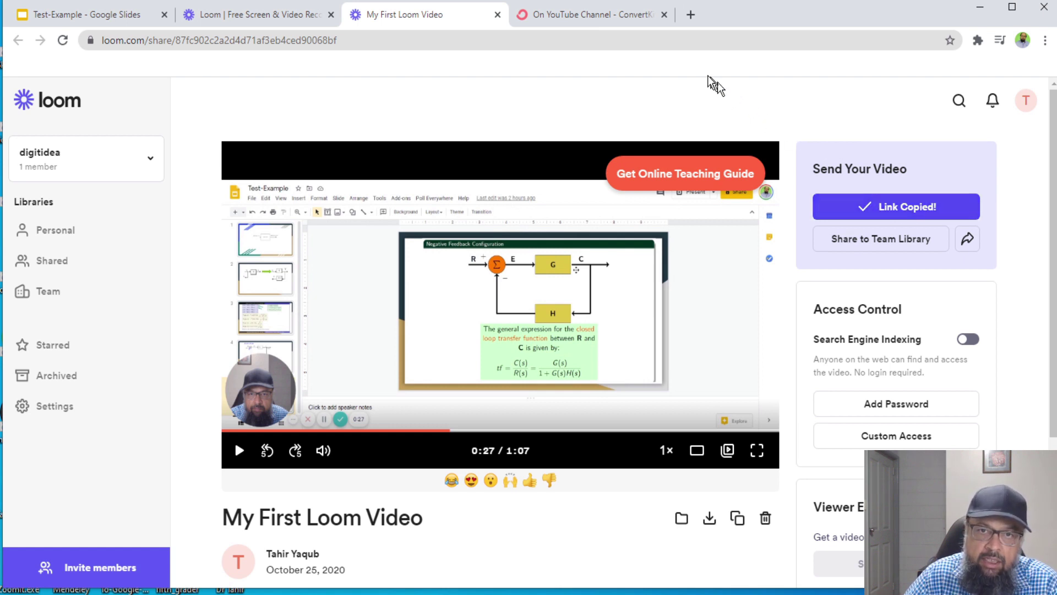
click(692, 15)
click(334, 41)
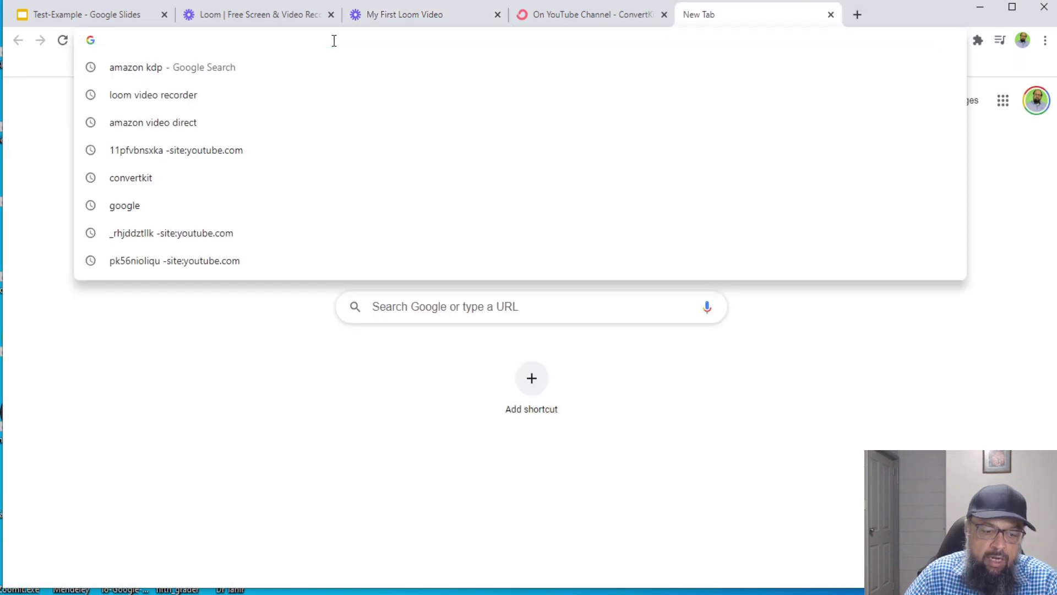
key(ctrl+v)
key(Return)
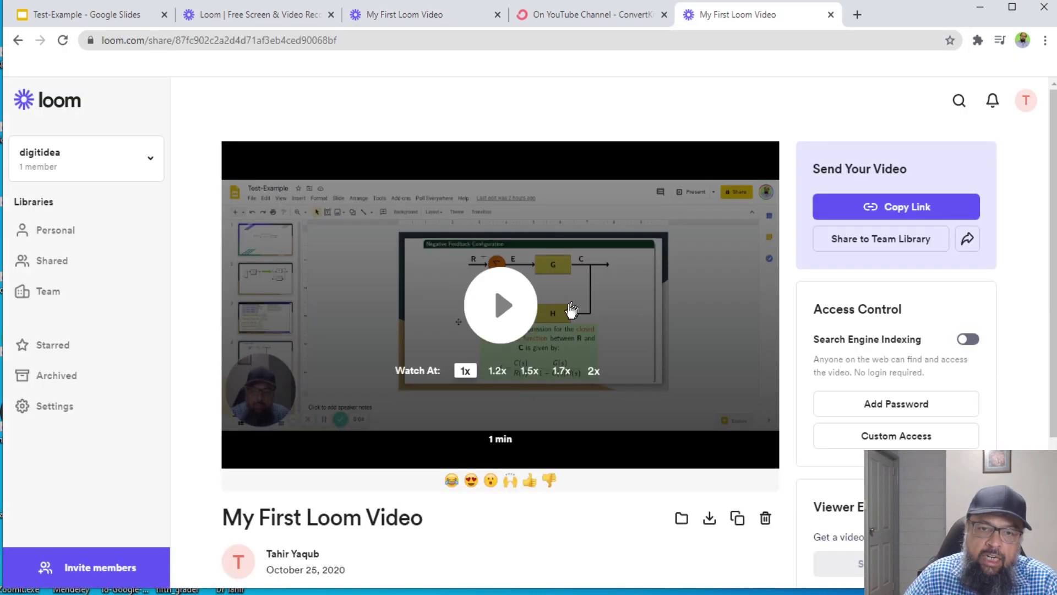
click(502, 308)
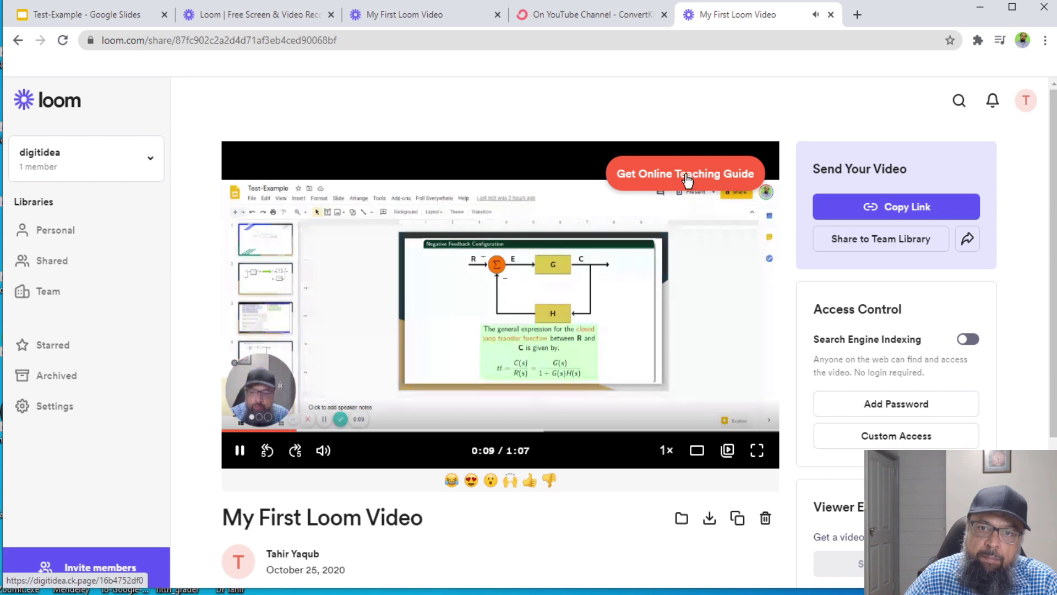
click(323, 451)
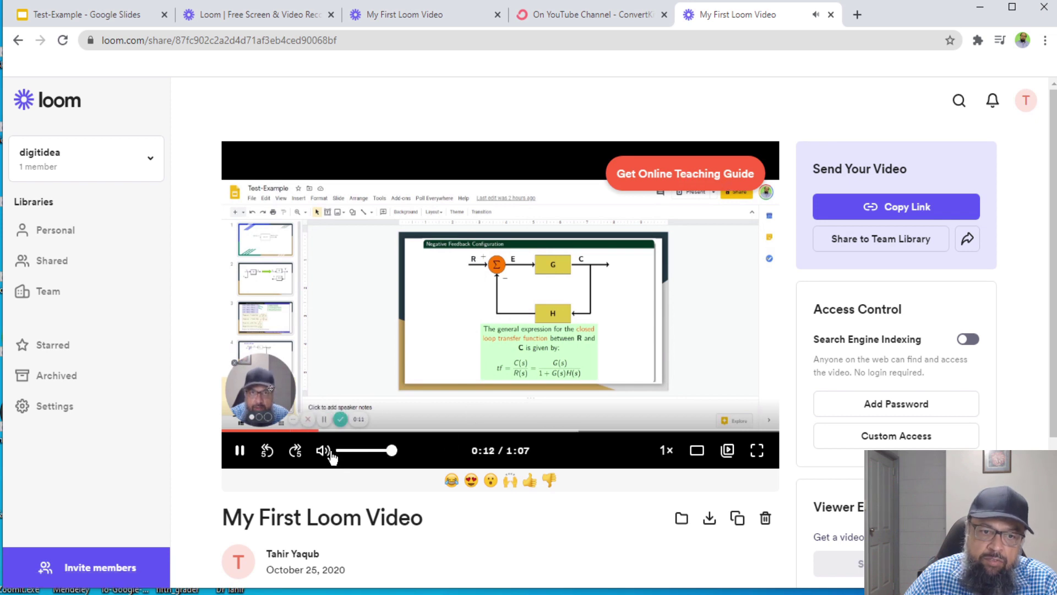
Step: Follow the Get Online Teaching Guide button and submit the ConvertKit 'Send me the guide' form
click(682, 181)
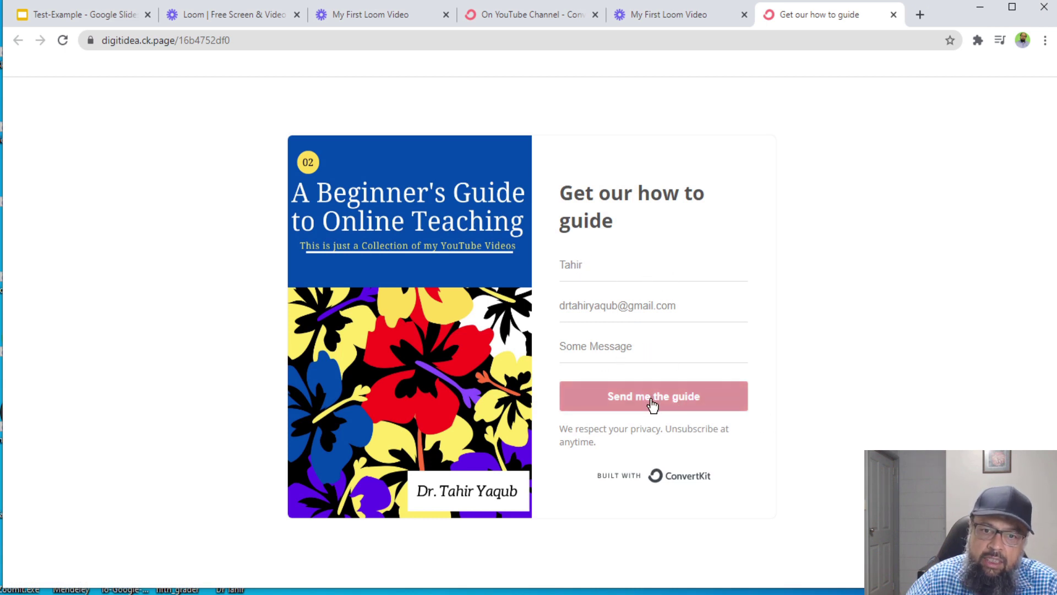
click(652, 405)
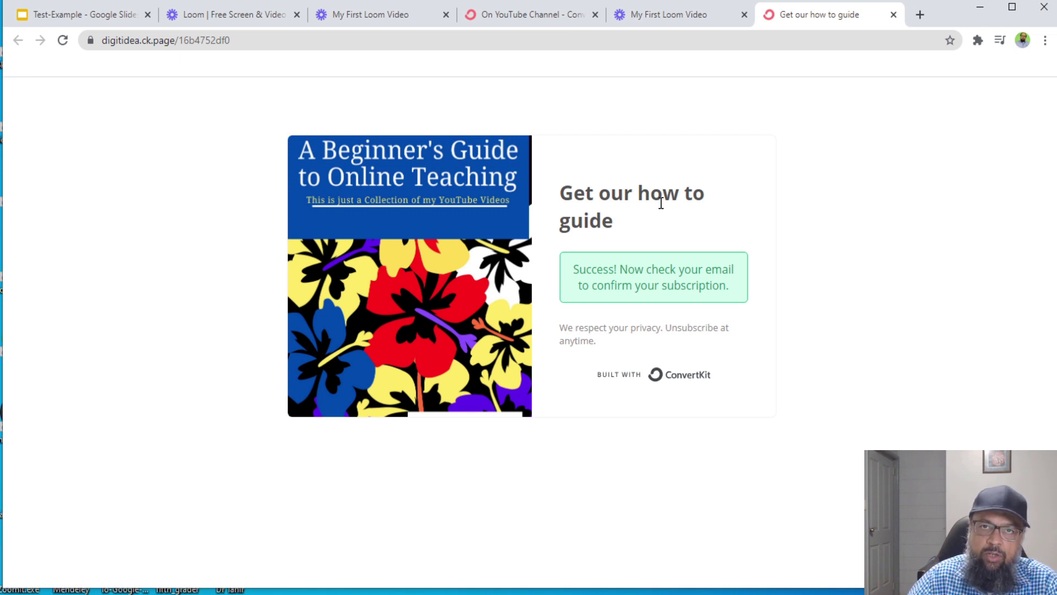
Step: Close the ConvertKit tab, then open and dismiss the Invite to edit dialog for My First Loom Video
click(894, 15)
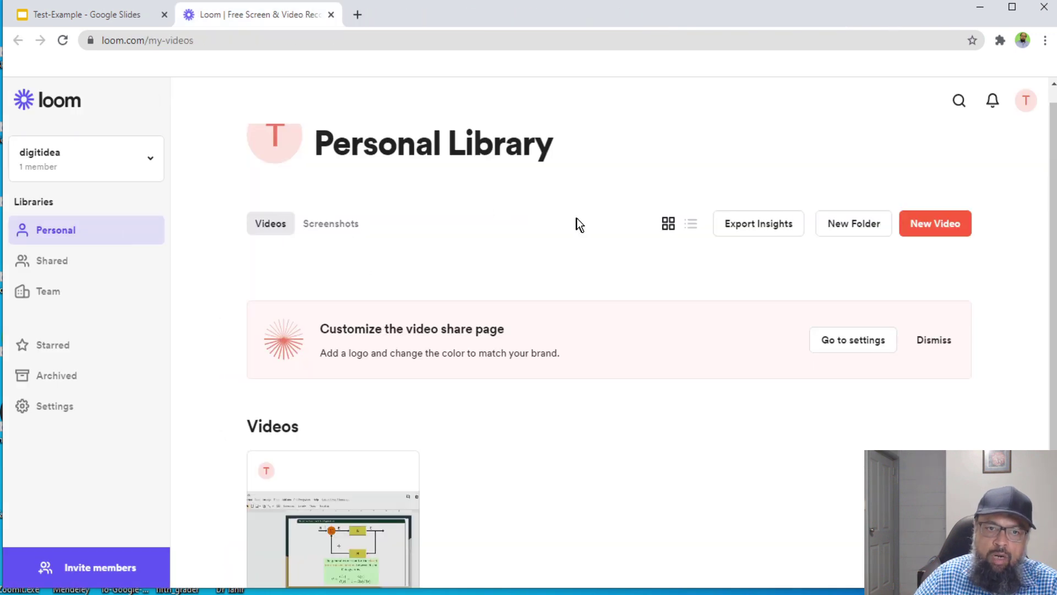
scroll(330, 309, down, 3)
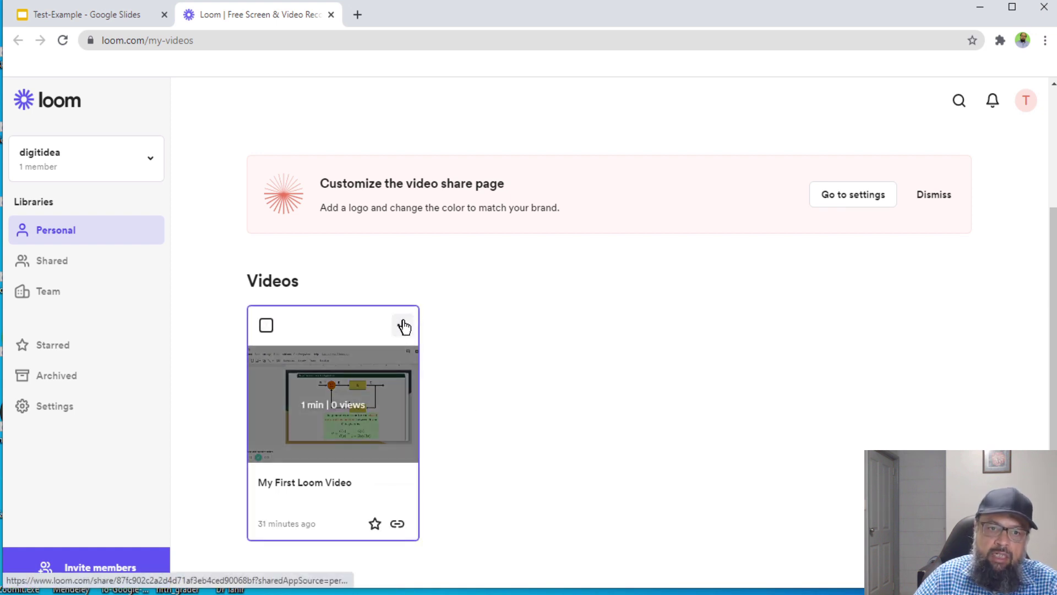
click(403, 326)
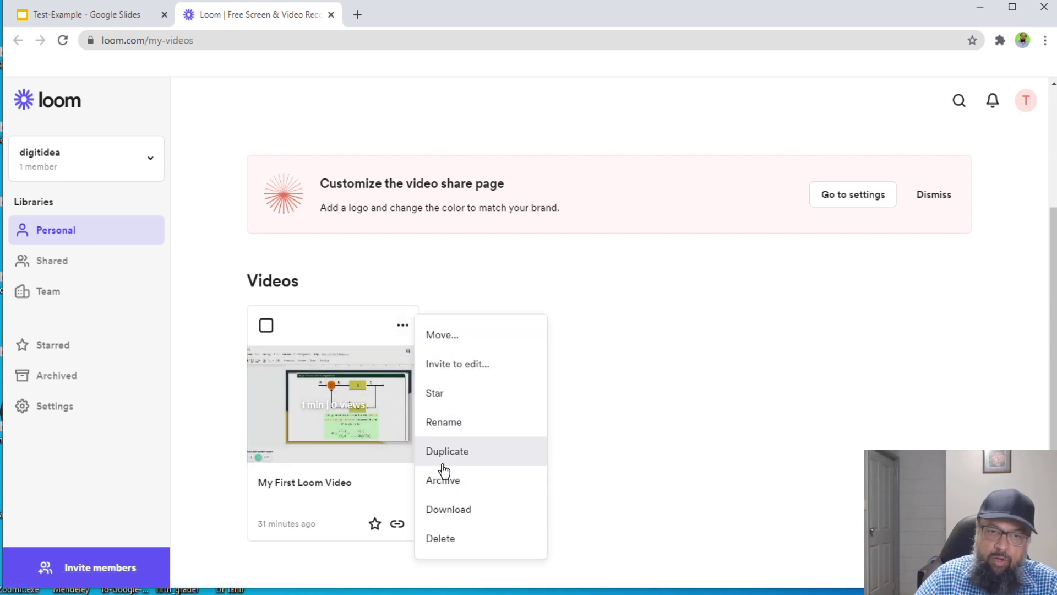
click(445, 364)
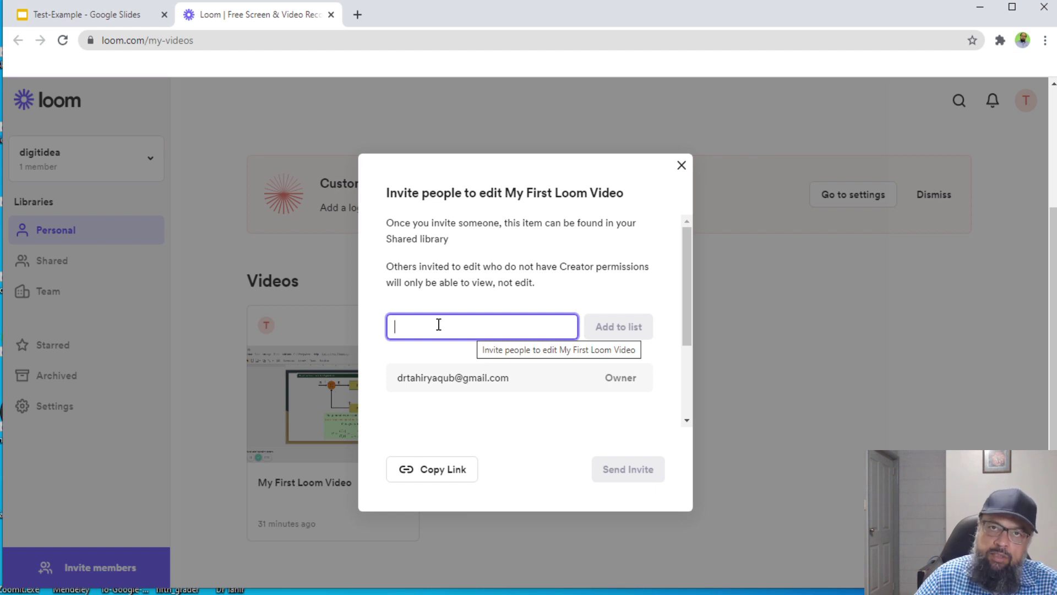
click(681, 165)
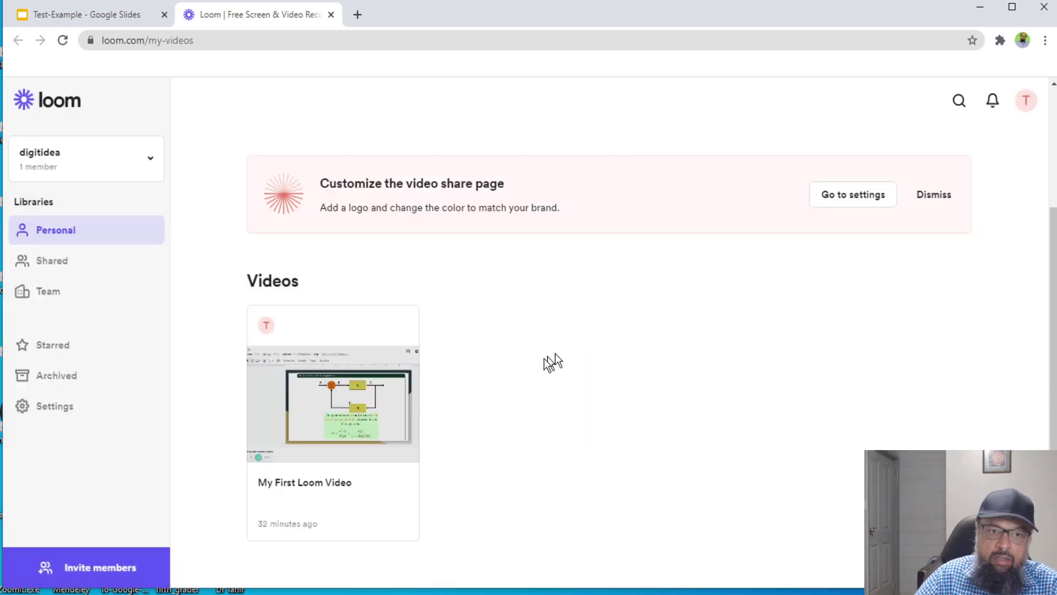
Step: Open My First Loom Video, review its Settings toggles, and cancel without saving
click(389, 398)
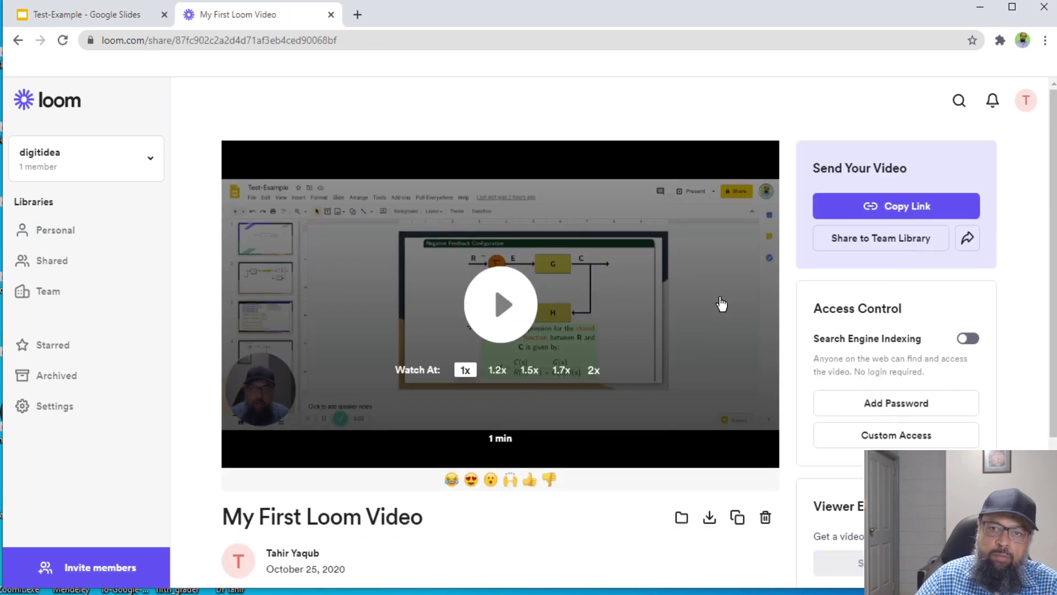
scroll(720, 303, down, 4)
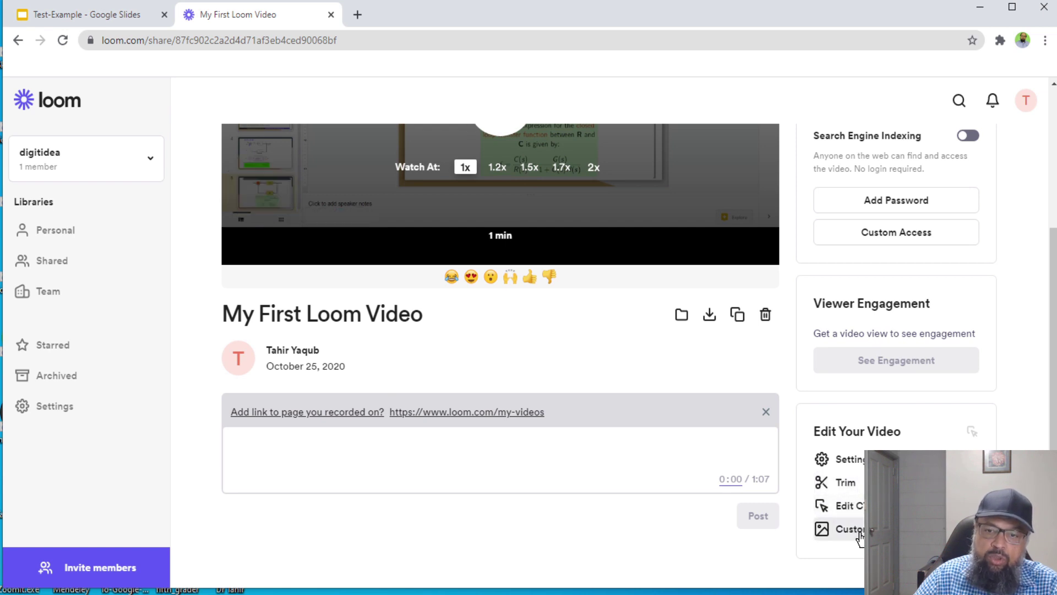
click(848, 467)
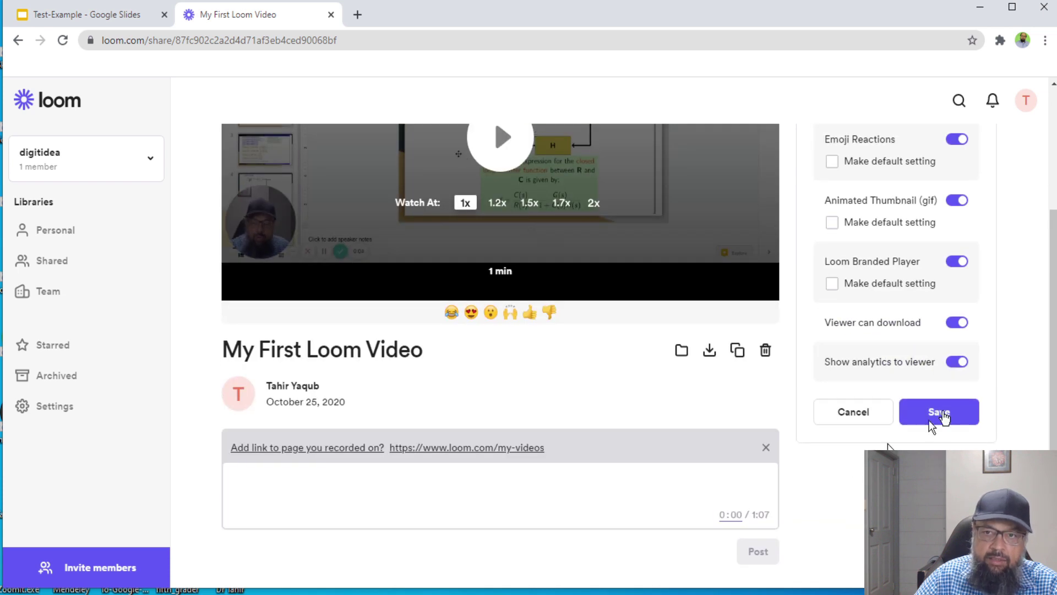
scroll(980, 363, up, 3)
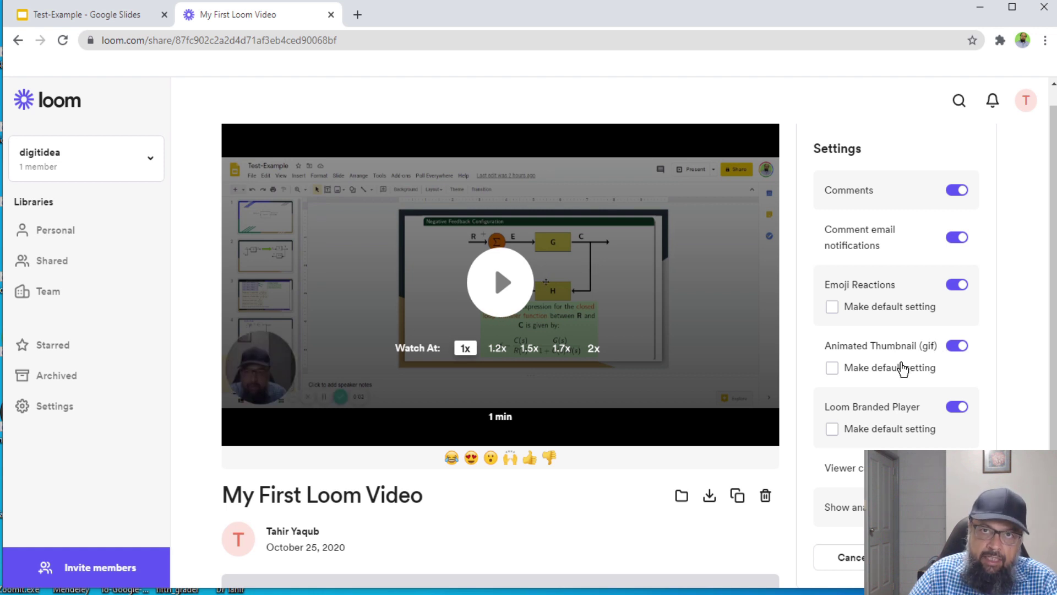
scroll(904, 367, down, 3)
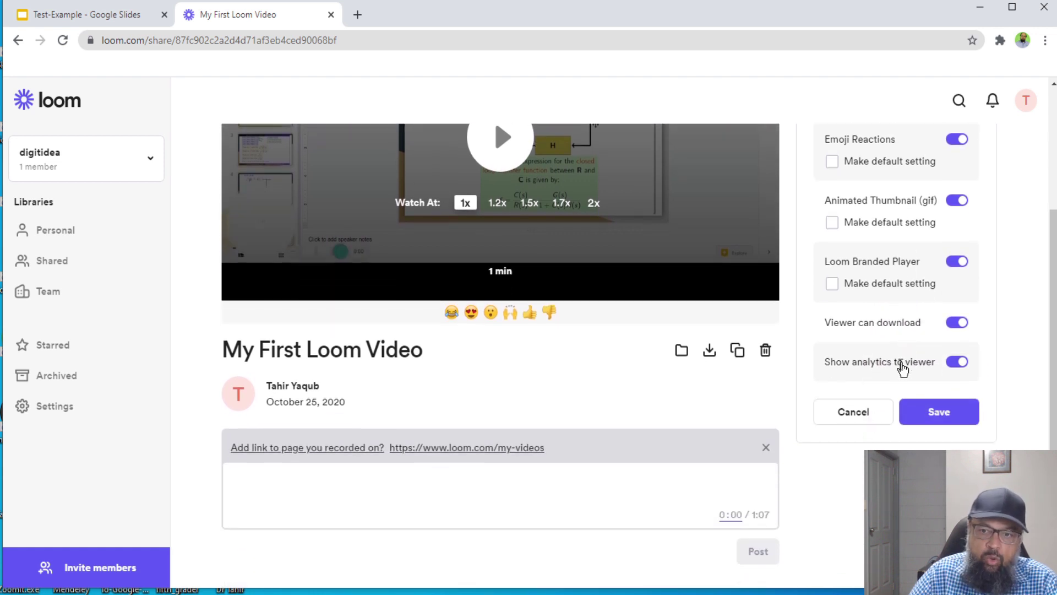
click(856, 421)
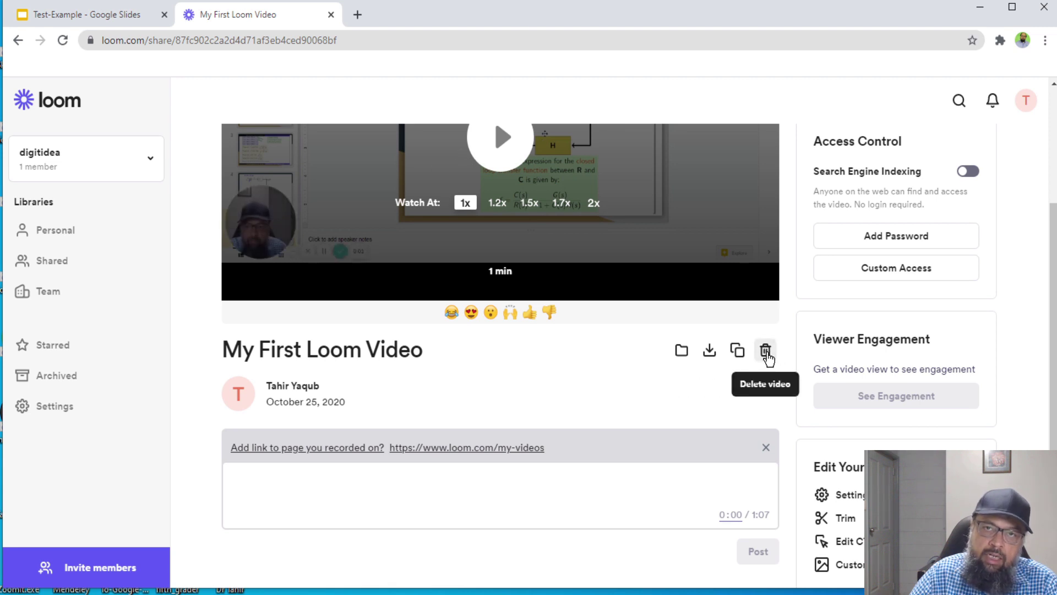
Step: Trim the section from 0:18.8 to 0:26.4 out of the video and publish the changes
click(842, 519)
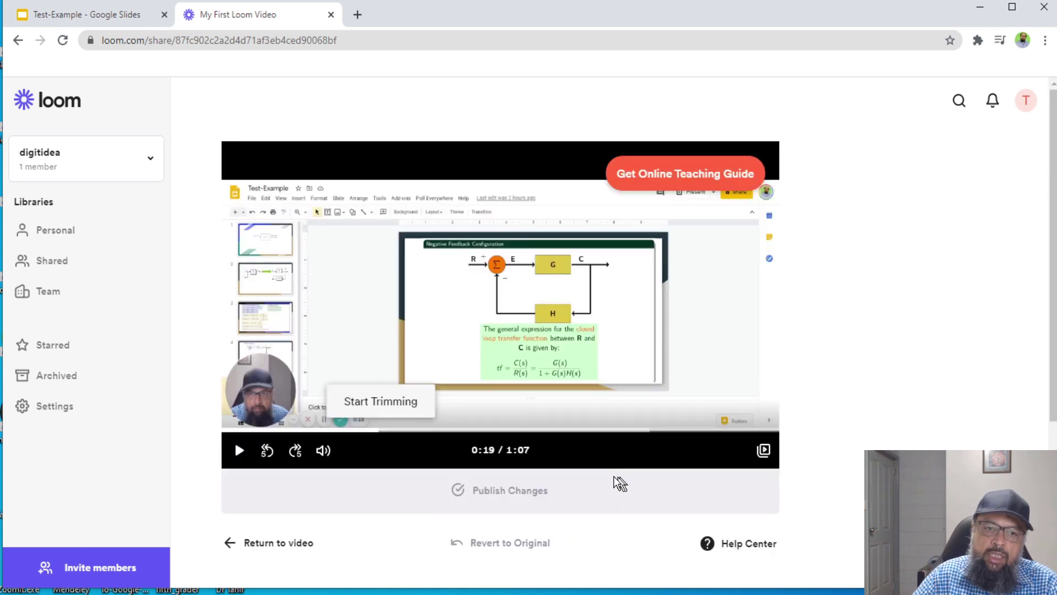
click(384, 402)
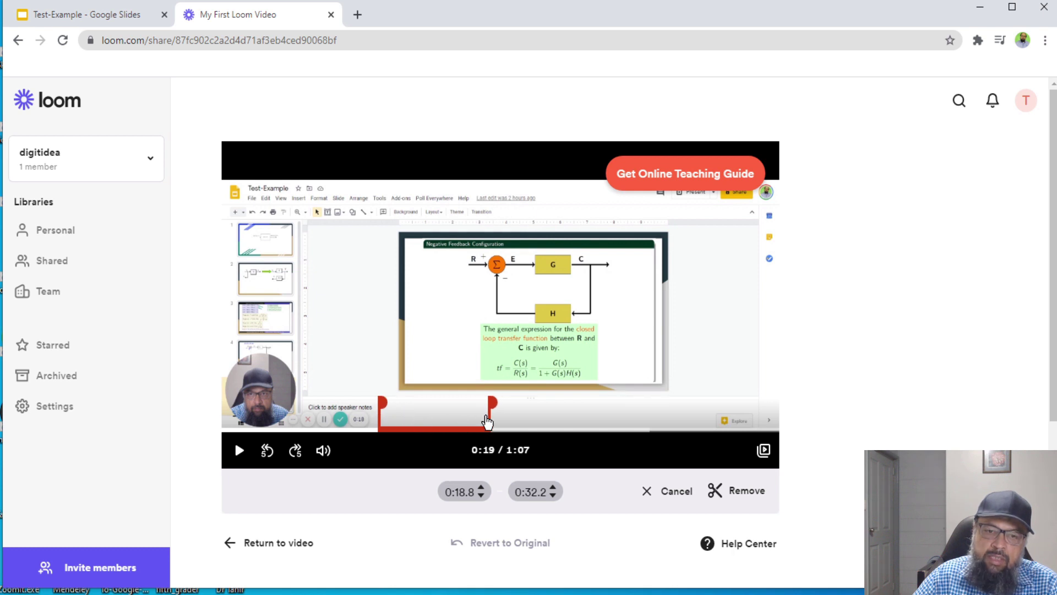
drag(498, 412, 443, 419)
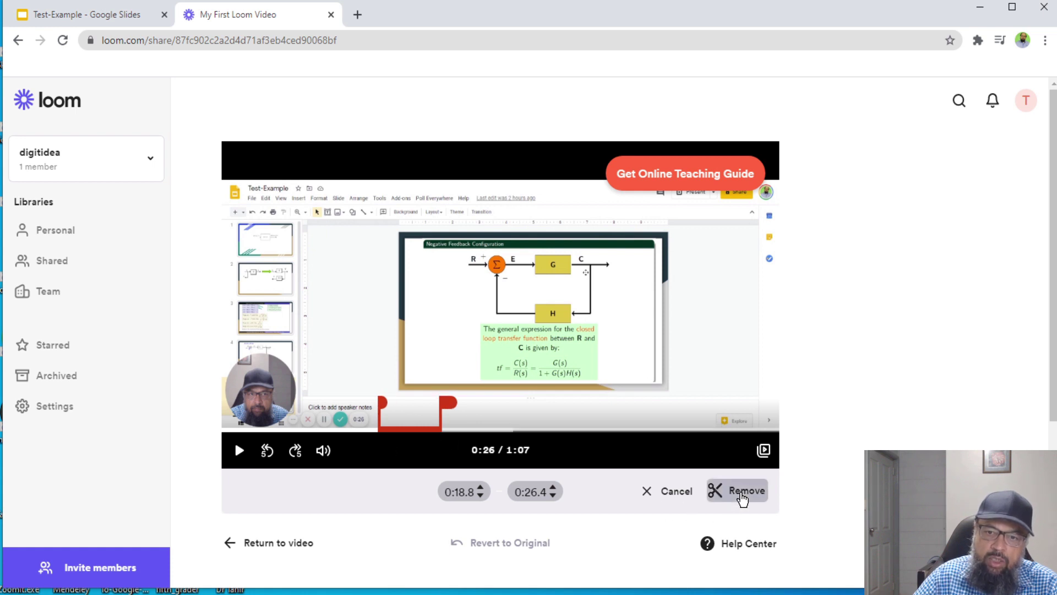
click(741, 491)
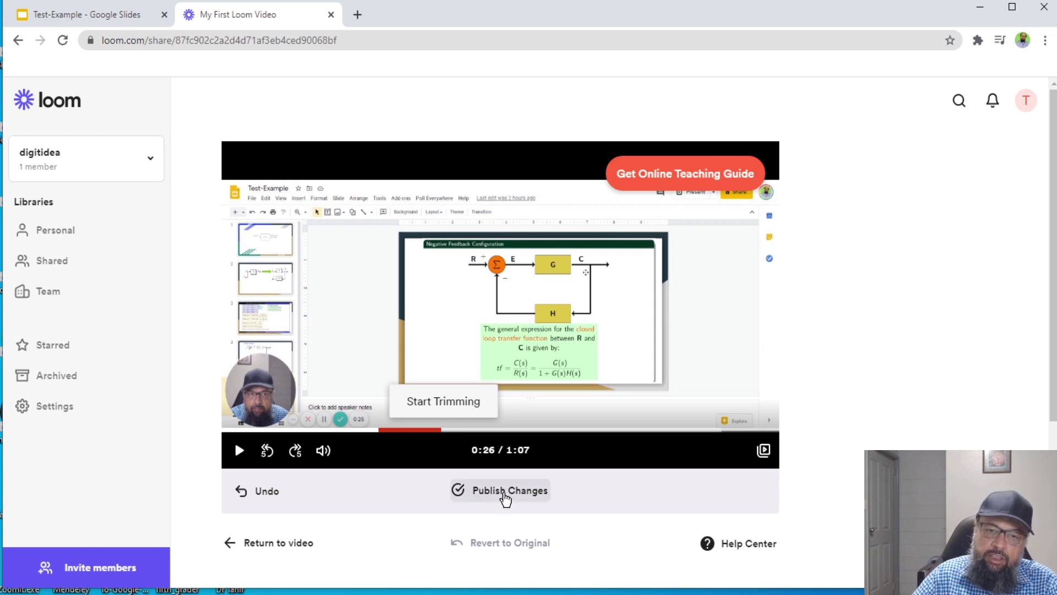
click(504, 497)
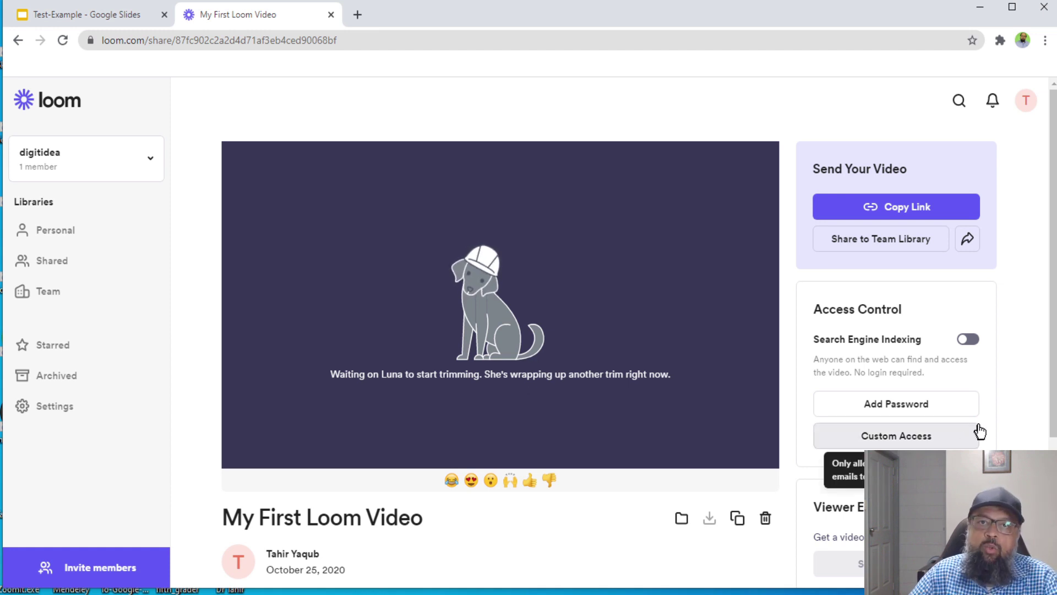
Step: Open the Add Password form under Access Control
click(899, 412)
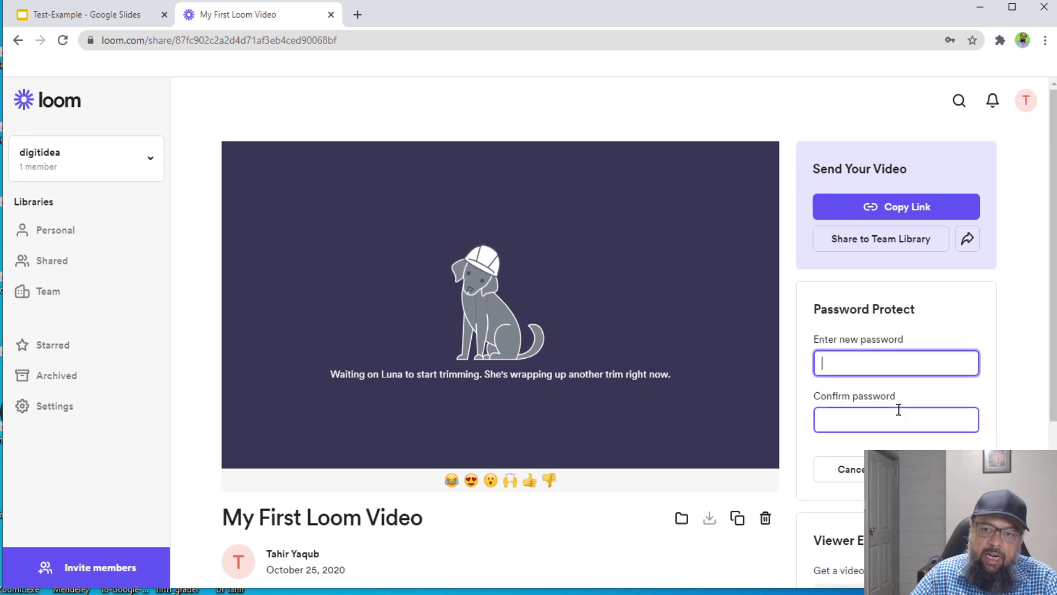